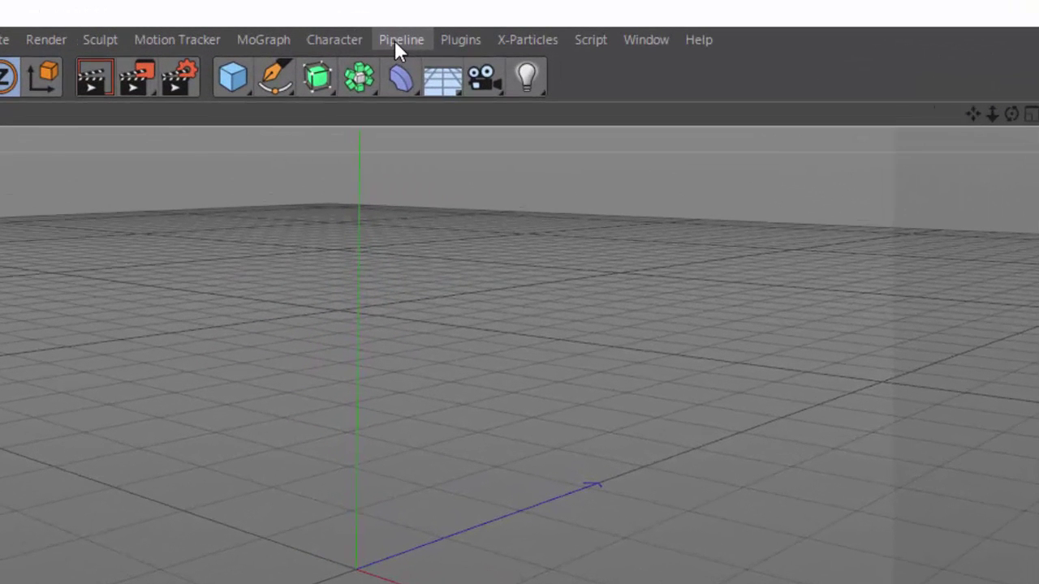
# - Reveal the Pipeline > Houdini Engine submenu, showing Load Asset and Get Assets From Orbolt
pyautogui.click(397, 49)
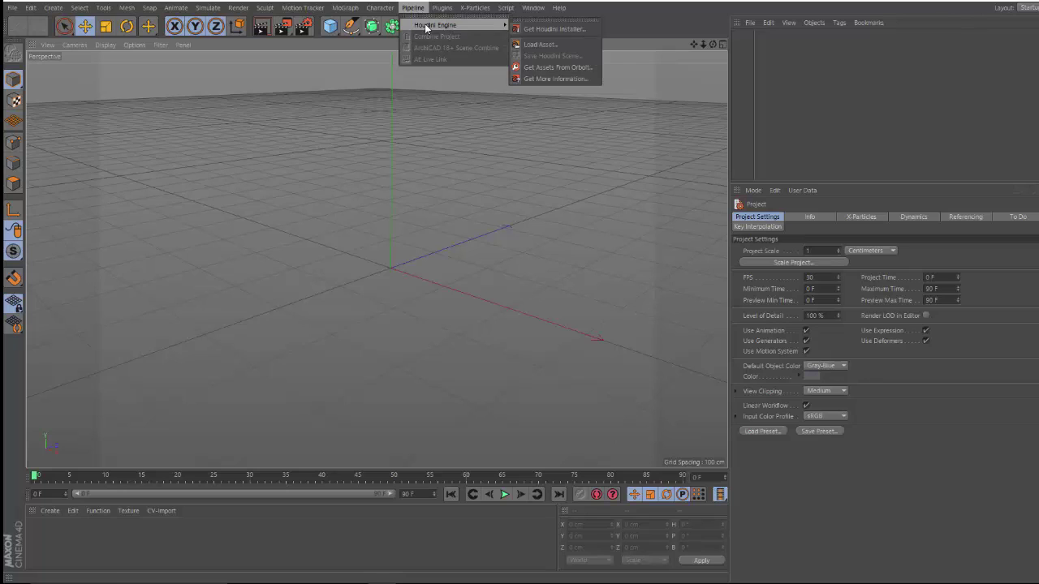
pyautogui.moveTo(436, 24)
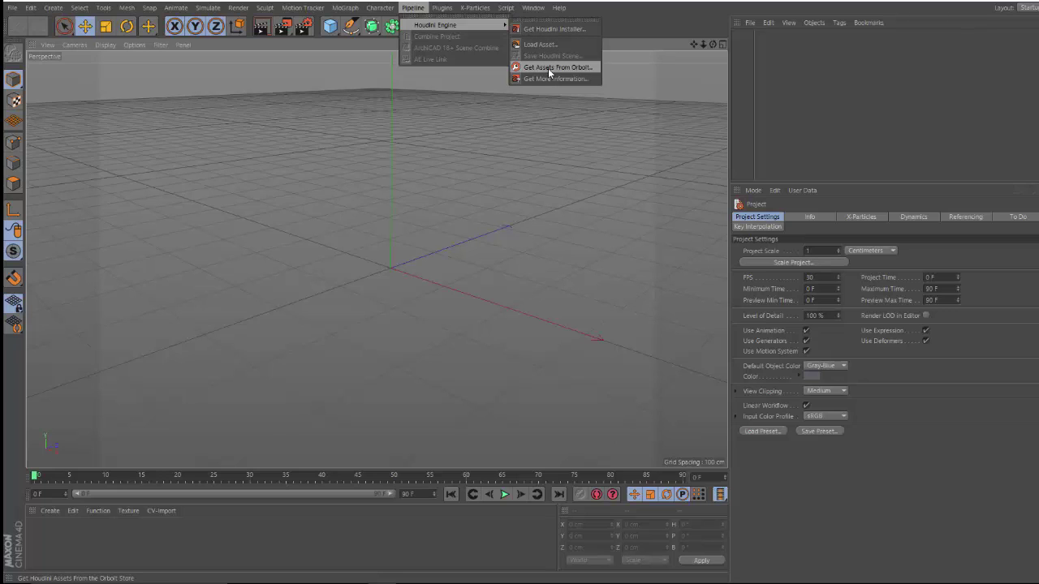
# - Open the Orbolt store in the browser to browse its 19 Cinema 4D-compatible assets
pyautogui.click(549, 69)
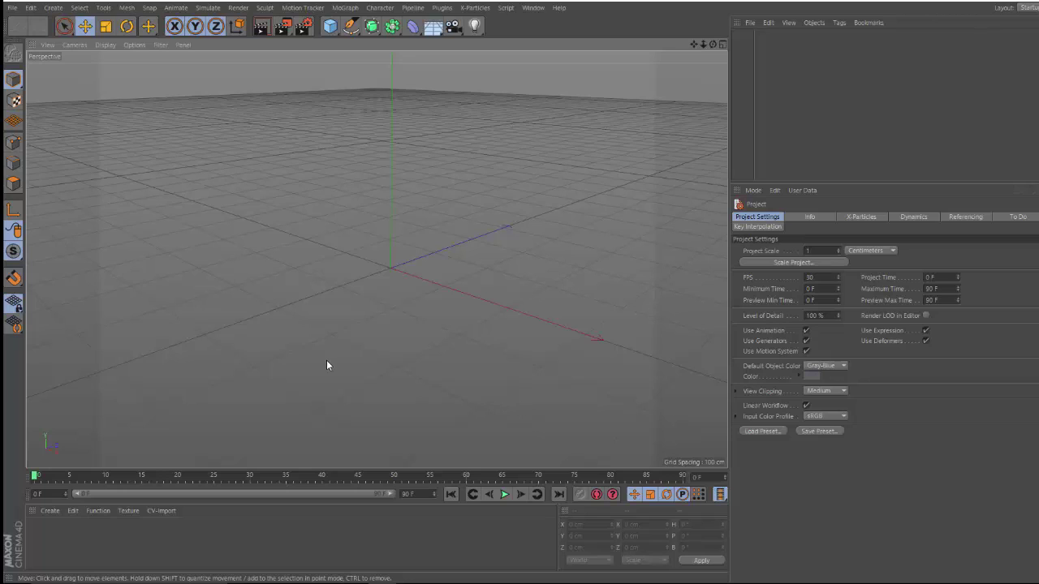
pyautogui.moveTo(324, 578)
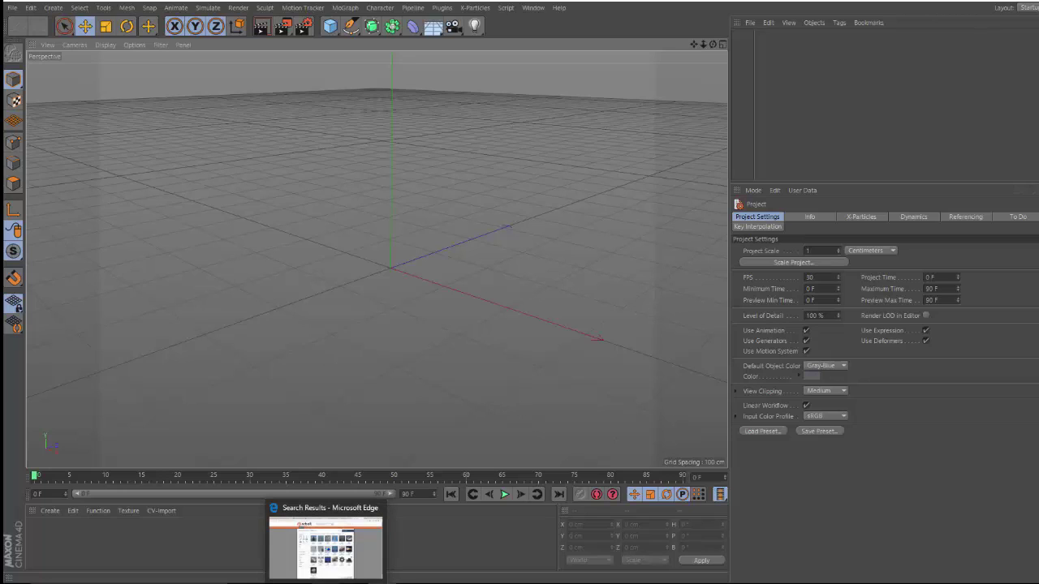
# - Close the Fracture Object thank-you tab in the browser, leaving the SideFX Houdini homepage
pyautogui.click(326, 546)
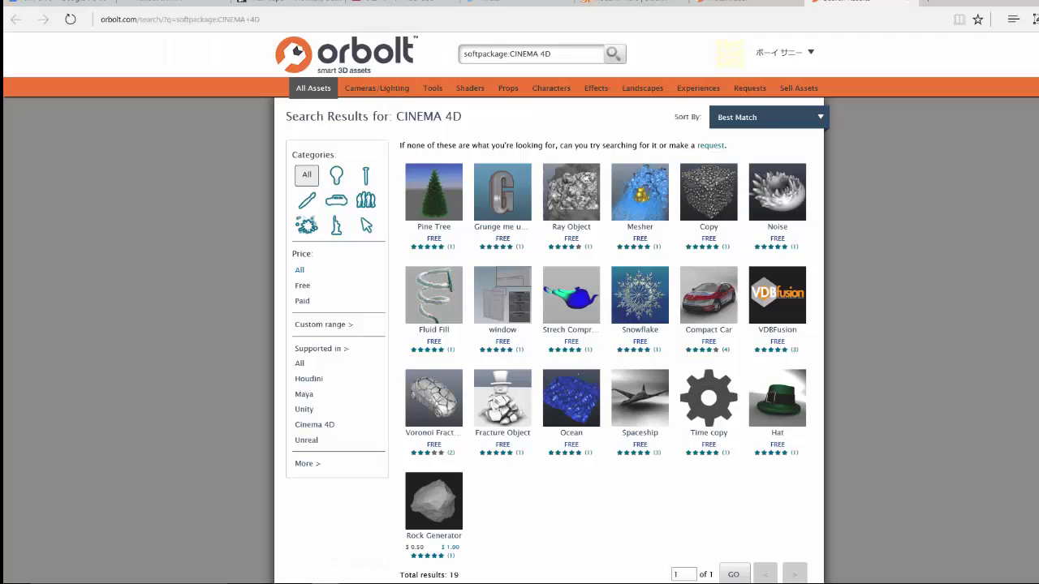
pyautogui.click(727, 4)
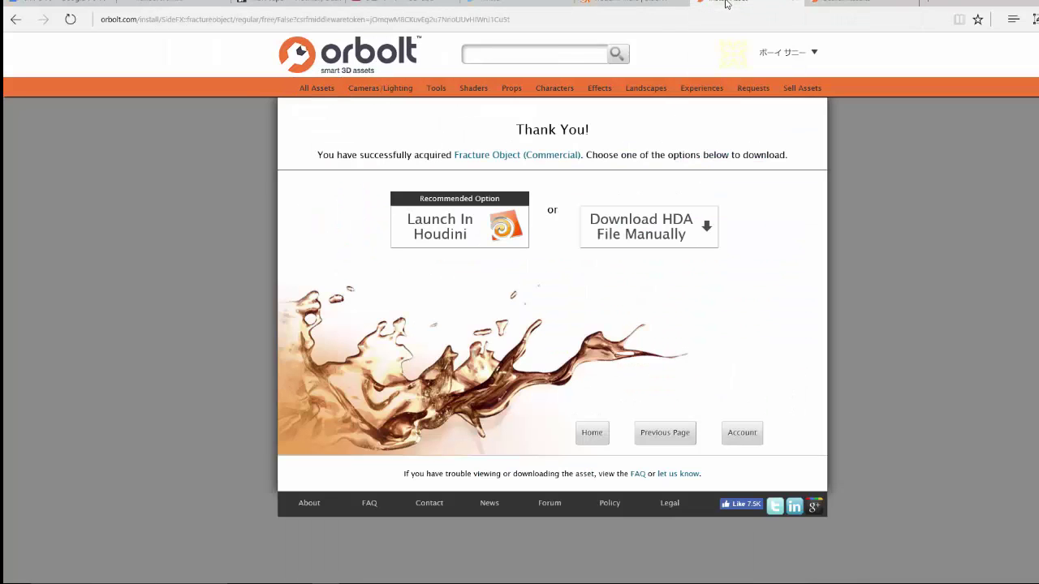
pyautogui.click(795, 2)
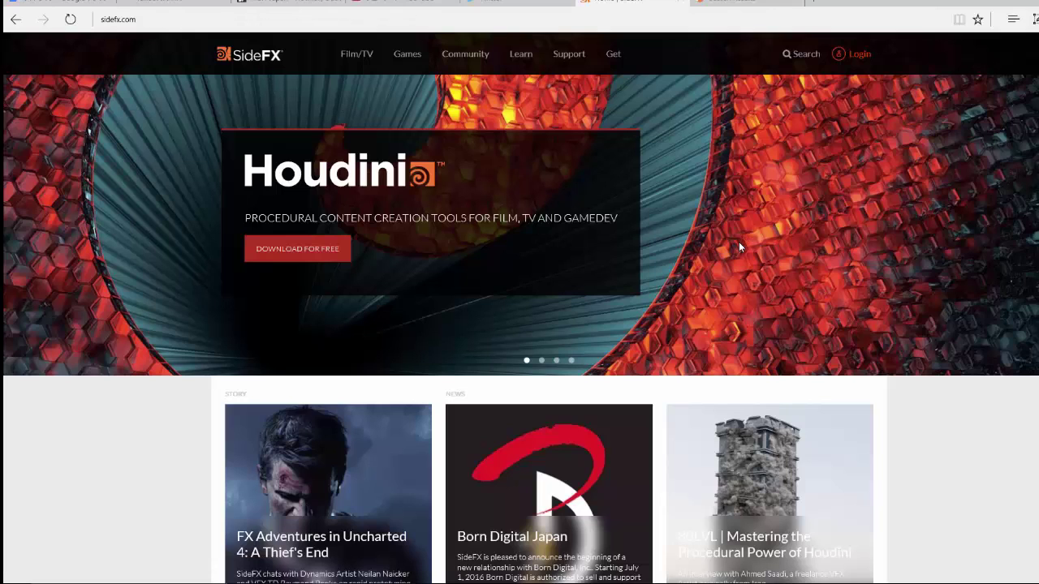
pyautogui.click(325, 252)
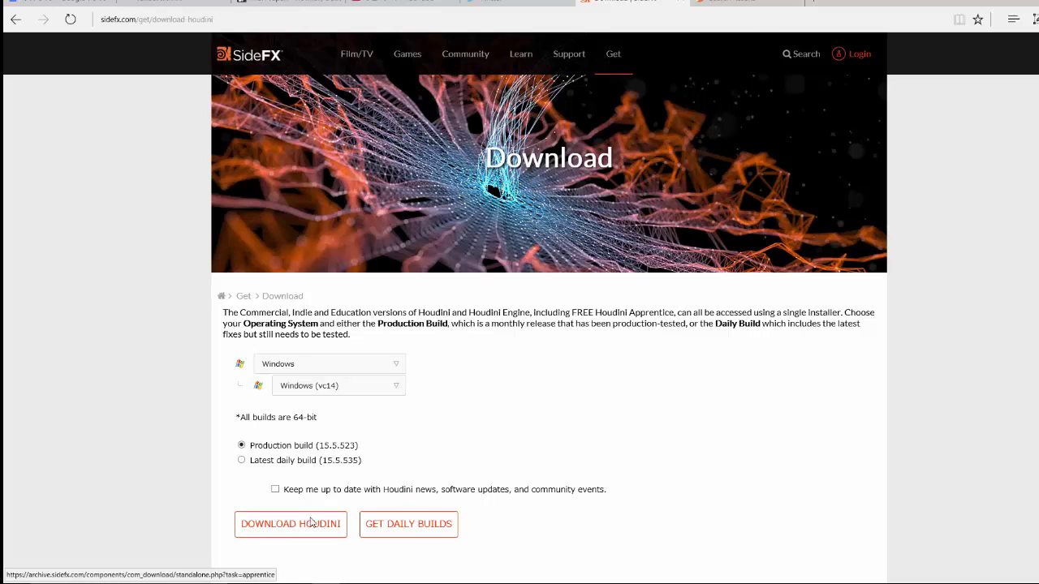
pyautogui.click(11, 22)
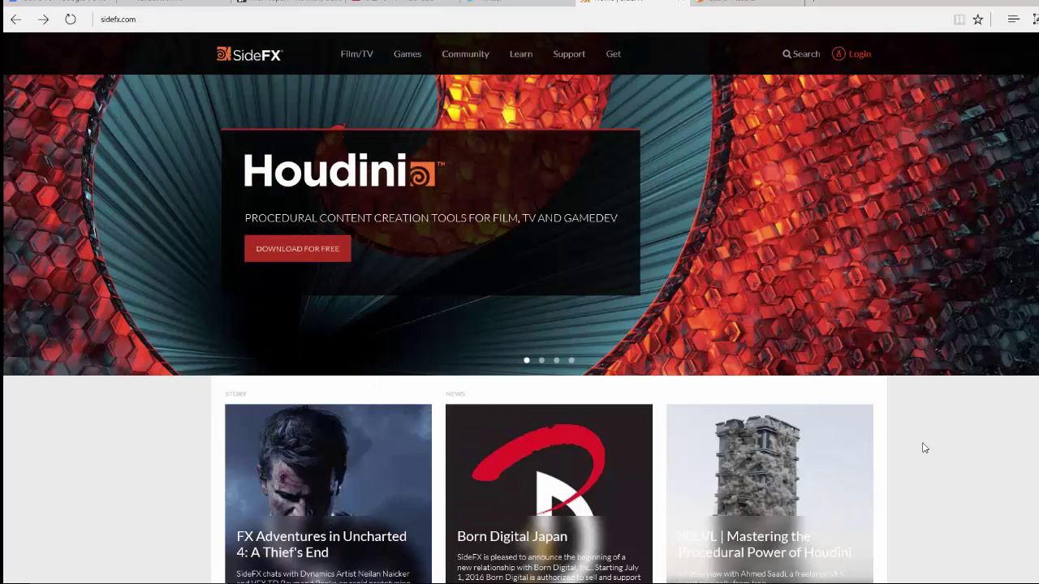
pyautogui.scroll(-2, 928, 459)
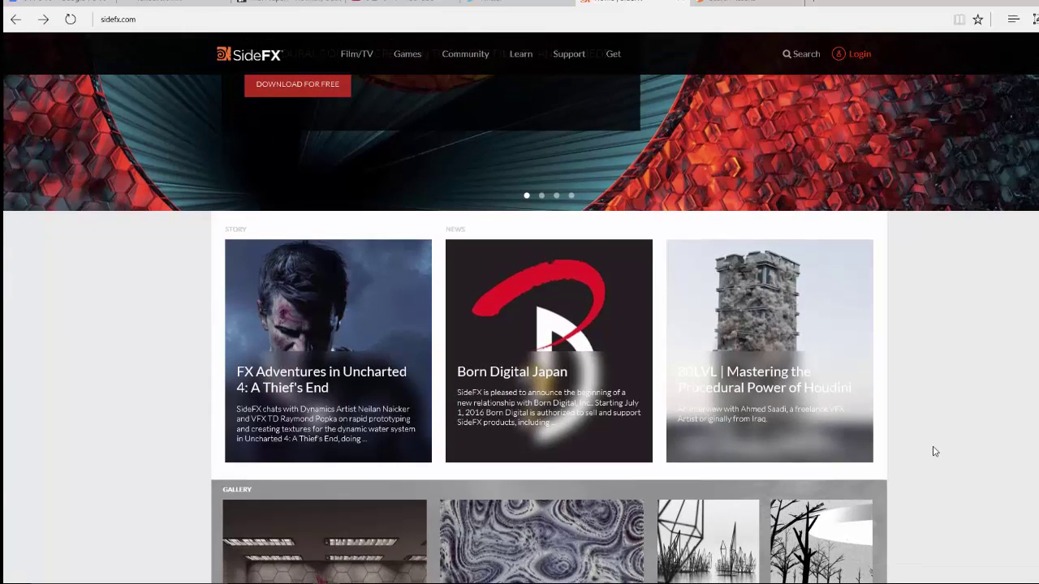
pyautogui.scroll(2, 928, 459)
pyautogui.scroll(-1, 940, 436)
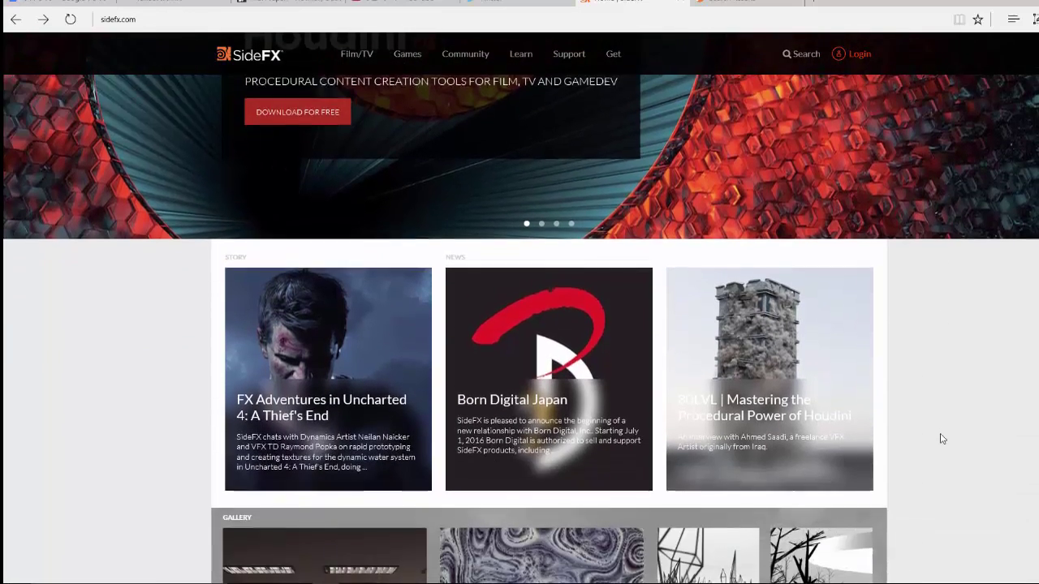
pyautogui.scroll(-2, 939, 436)
pyautogui.scroll(-2, 941, 438)
pyautogui.scroll(-2, 942, 438)
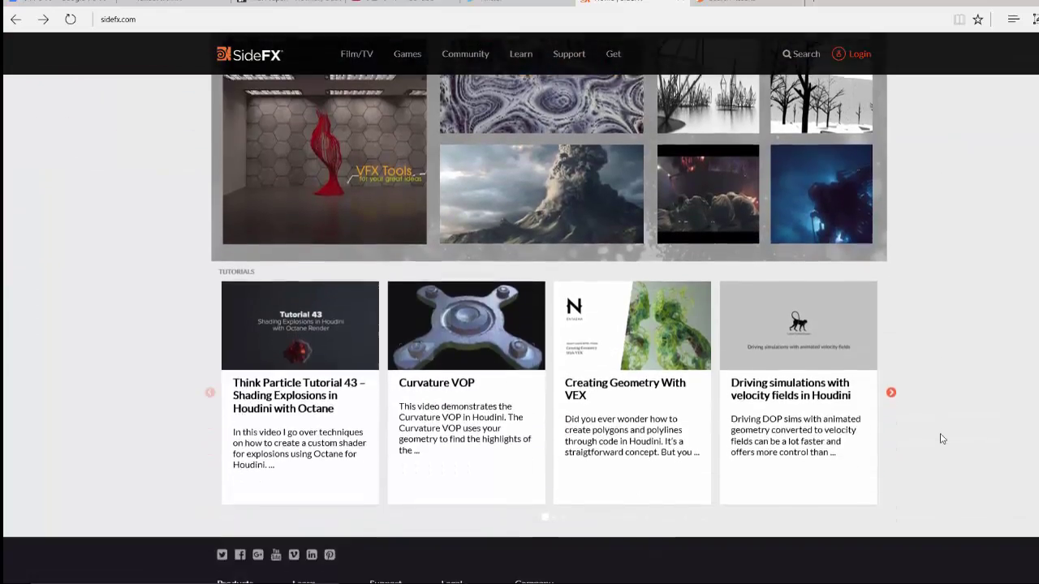
pyautogui.scroll(2, 942, 439)
pyautogui.scroll(-3, 942, 439)
pyautogui.scroll(2, 941, 439)
pyautogui.scroll(3, 941, 438)
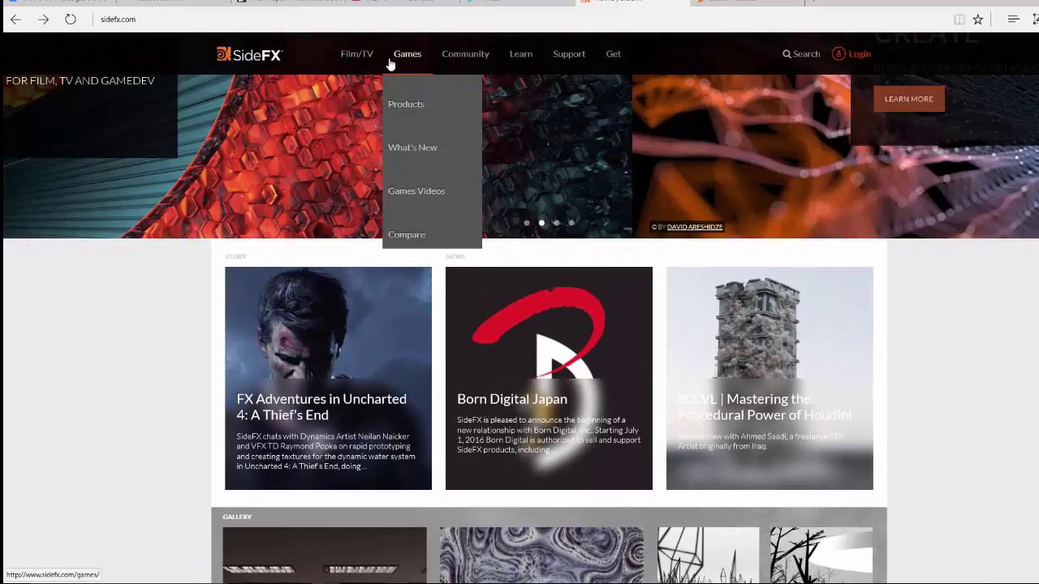
# - Browse the Film/TV products page through Houdini Engine Indie, Houdini Education and Houdini Apprentice
pyautogui.moveTo(356, 53)
pyautogui.click(355, 108)
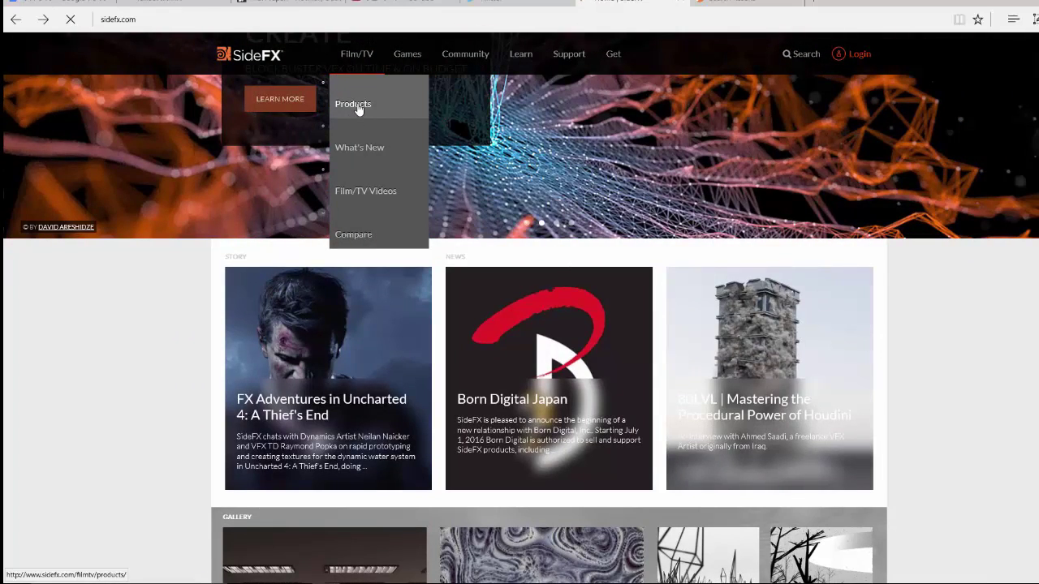
pyautogui.scroll(-2, 579, 304)
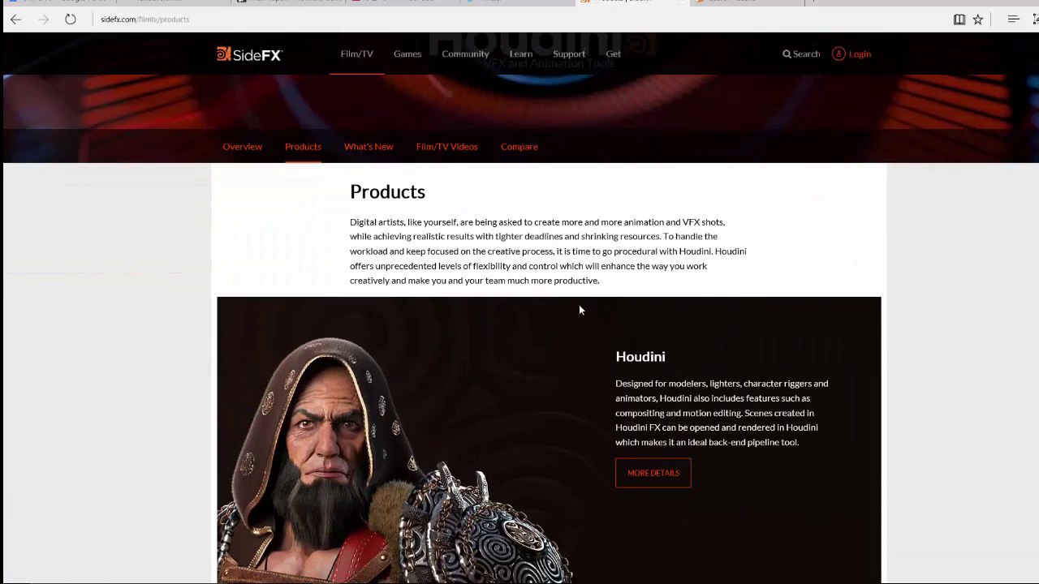
pyautogui.scroll(1, 579, 305)
pyautogui.scroll(-1, 640, 457)
pyautogui.scroll(-1, 645, 431)
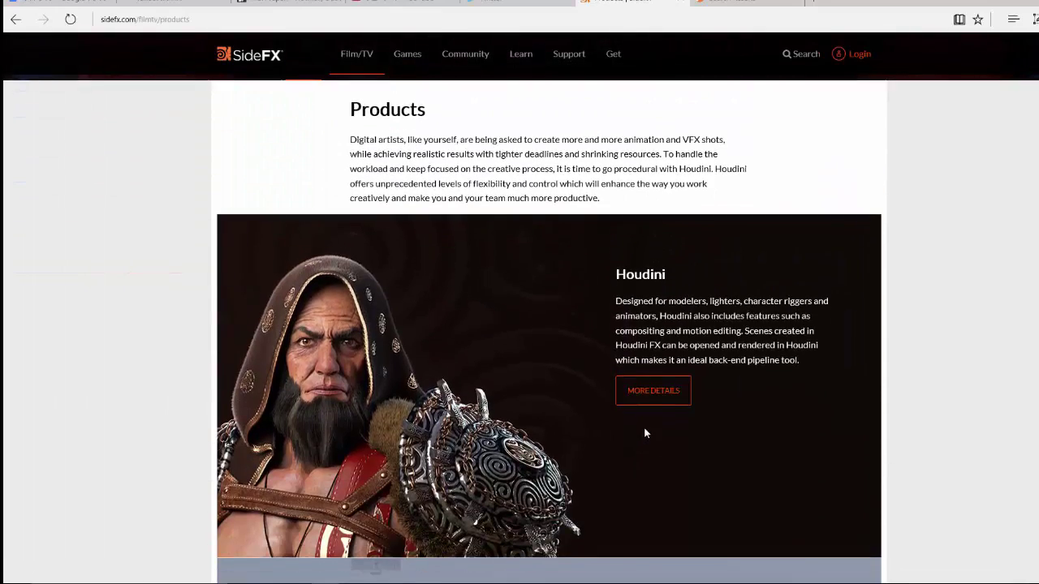
pyautogui.scroll(-1, 653, 401)
pyautogui.scroll(-2, 653, 398)
pyautogui.scroll(-3, 654, 398)
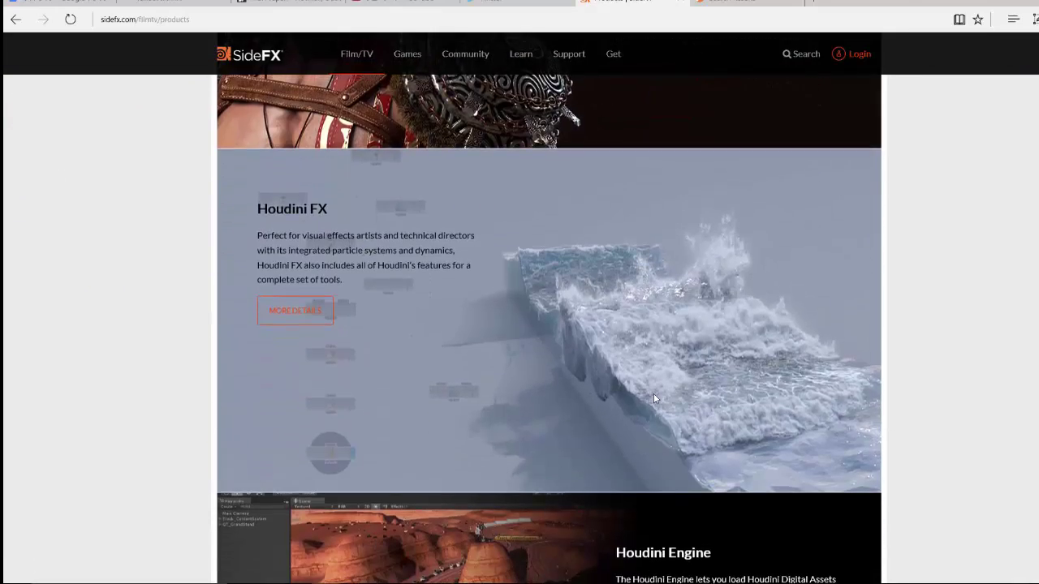
pyautogui.scroll(-2, 654, 398)
pyautogui.scroll(-2, 655, 392)
pyautogui.scroll(1, 654, 392)
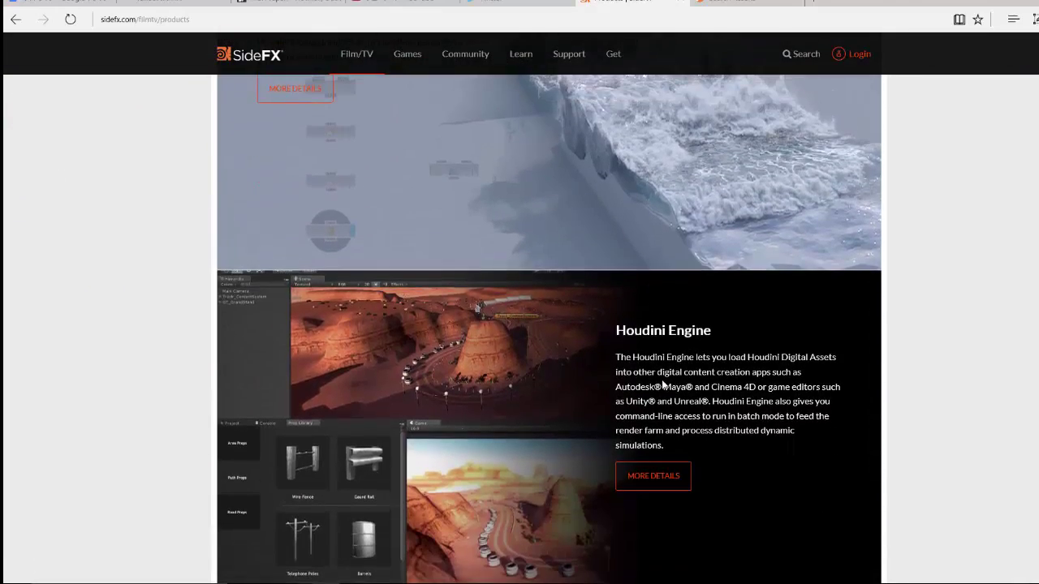
pyautogui.scroll(-5, 659, 383)
pyautogui.scroll(-1, 662, 379)
pyautogui.scroll(-1, 662, 382)
pyautogui.scroll(-1, 661, 379)
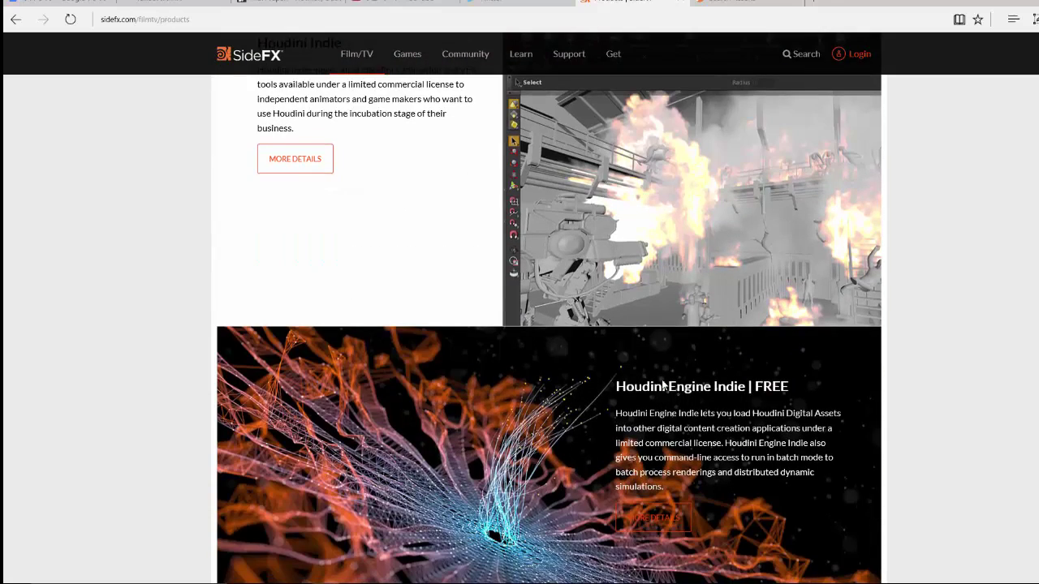
pyautogui.scroll(-1, 661, 380)
pyautogui.scroll(1, 656, 369)
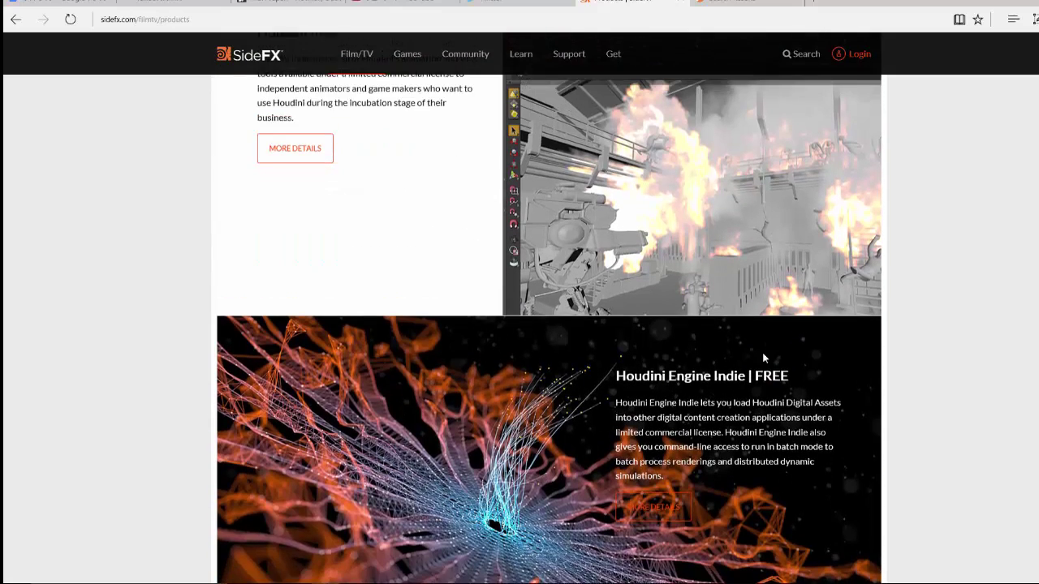
pyautogui.scroll(-1, 784, 406)
pyautogui.scroll(1, 786, 398)
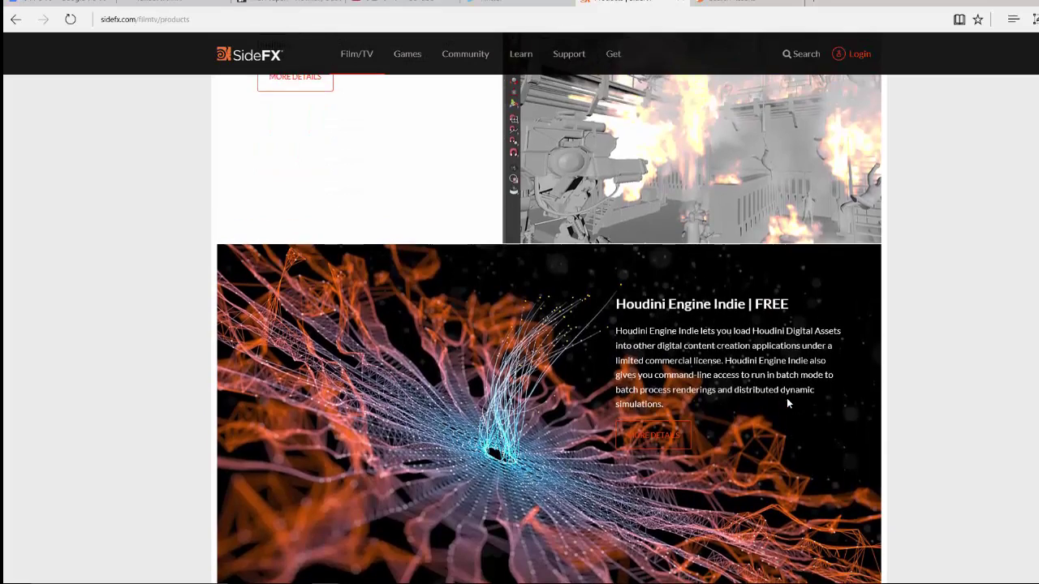
pyautogui.scroll(-2, 787, 398)
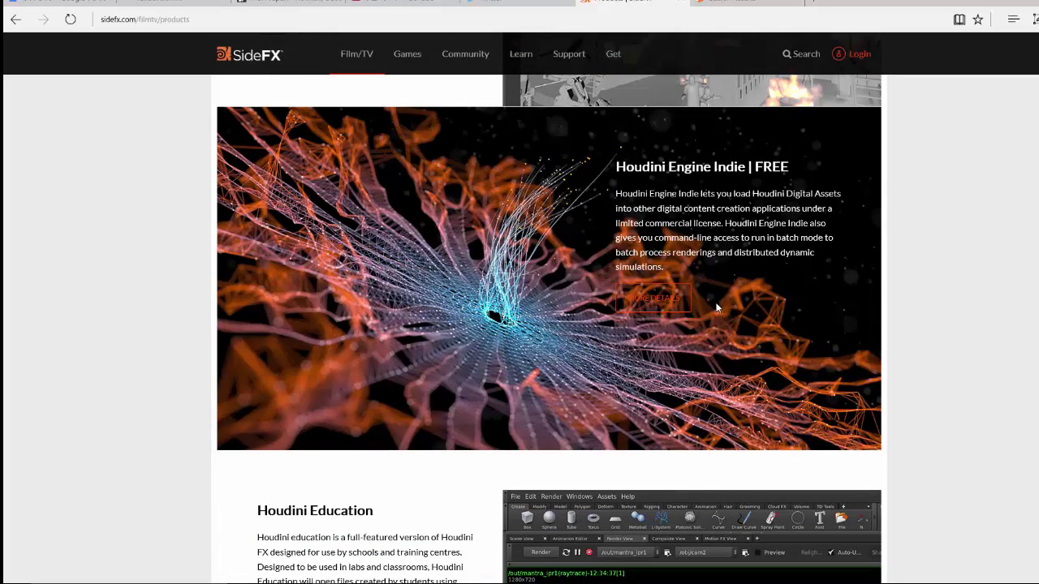
pyautogui.scroll(-1, 625, 382)
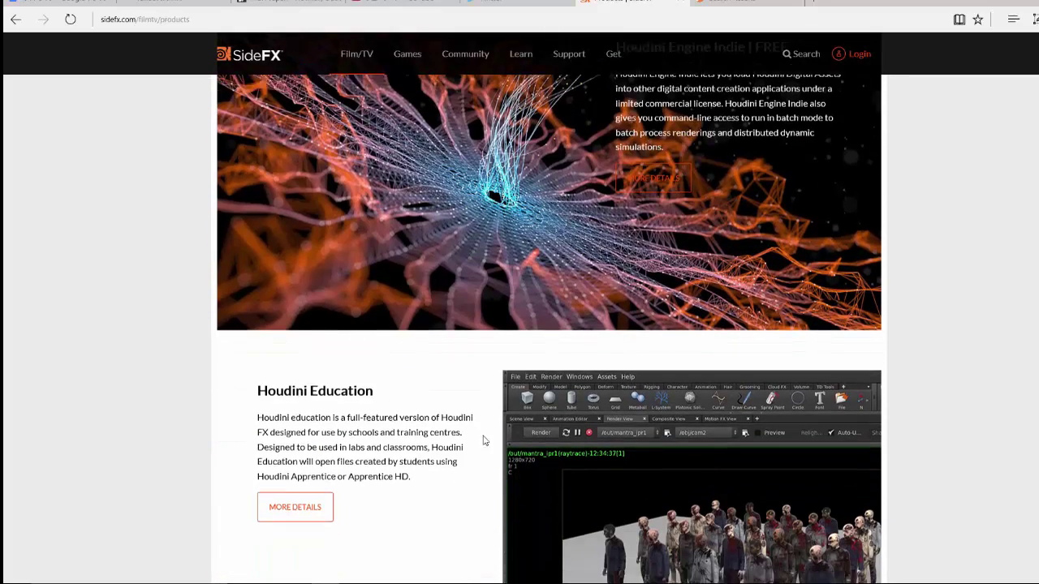
pyautogui.scroll(-1, 545, 429)
pyautogui.scroll(-2, 548, 426)
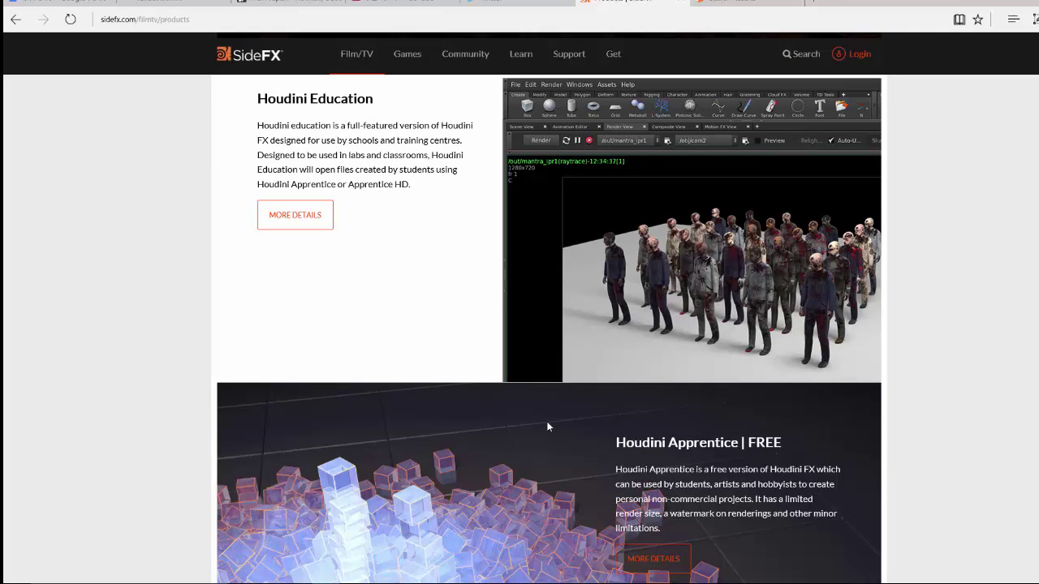
pyautogui.scroll(-2, 548, 426)
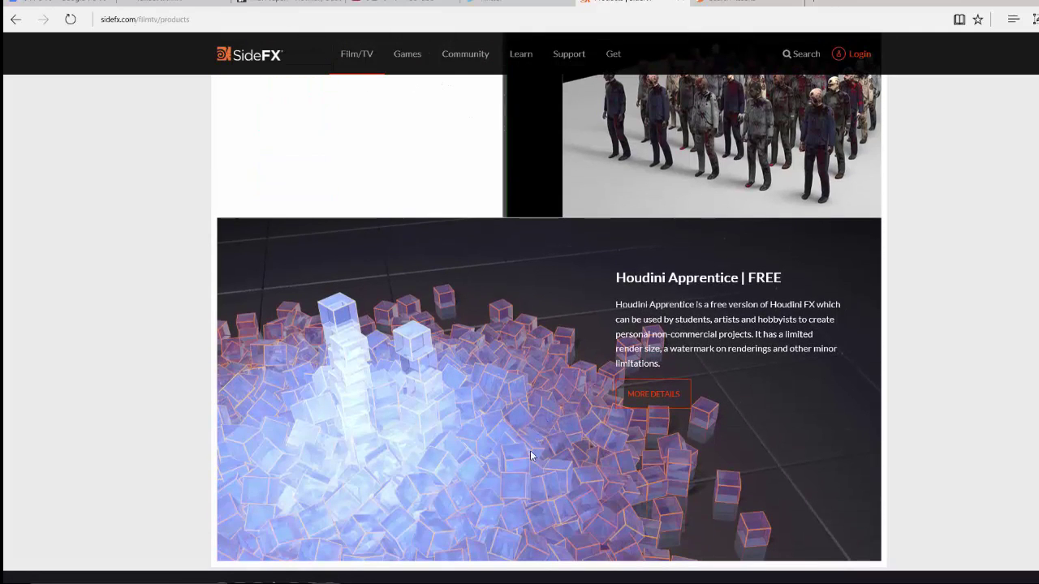
pyautogui.scroll(1, 679, 417)
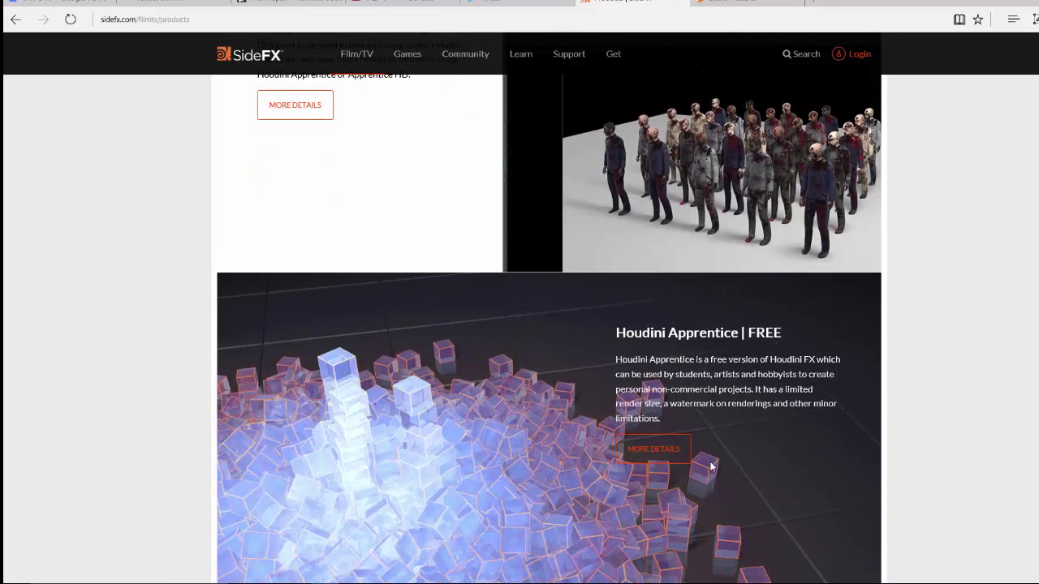
pyautogui.scroll(1, 714, 465)
pyautogui.scroll(1, 649, 405)
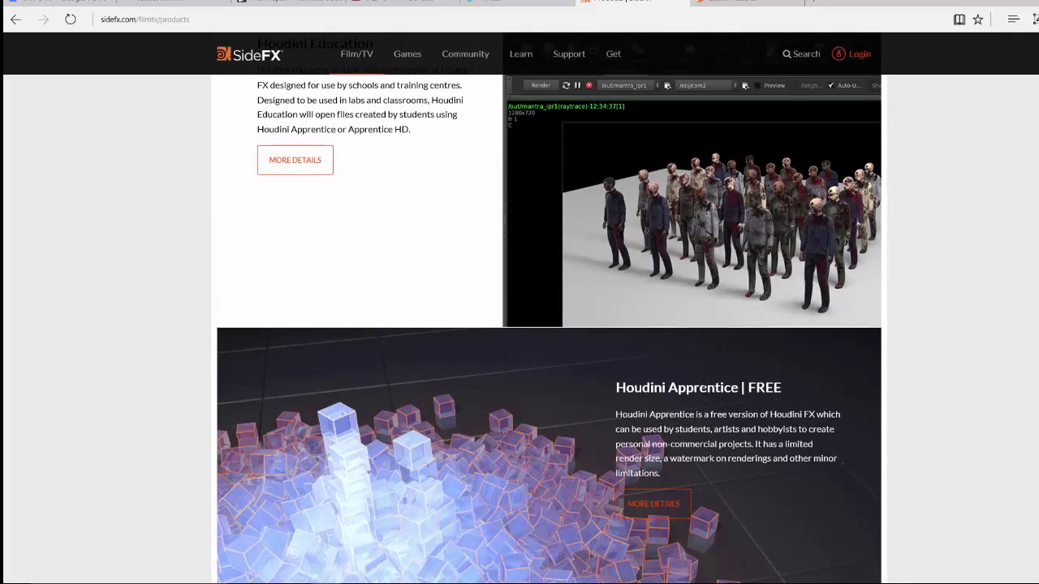
pyautogui.scroll(-1, 700, 410)
pyautogui.scroll(1, 696, 408)
pyautogui.scroll(-10, 682, 414)
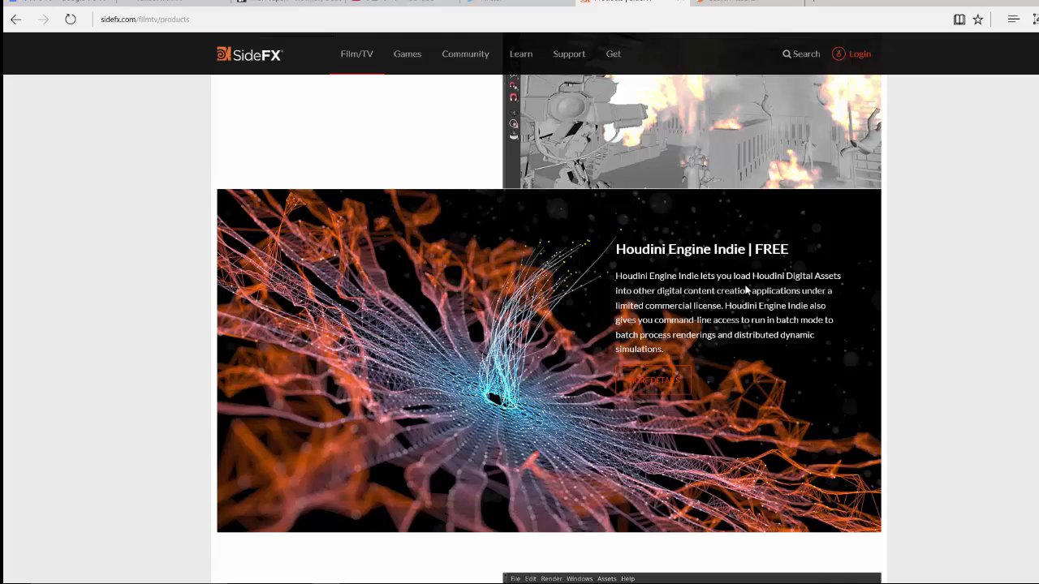
# - View Houdini Indie details down to the $199 Indie and free Engine Indie price cards
pyautogui.click(650, 388)
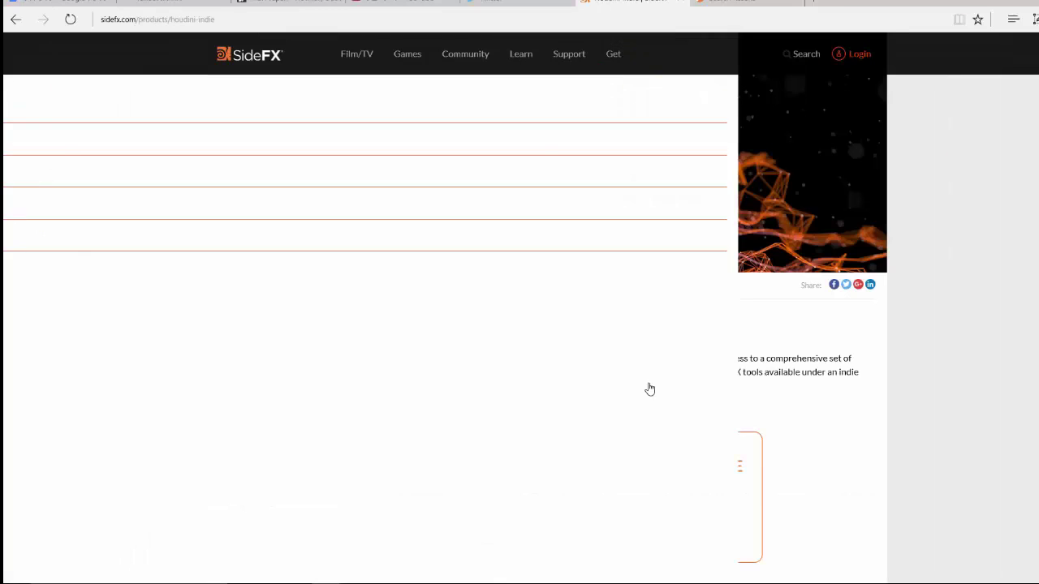
pyautogui.scroll(-1, 621, 422)
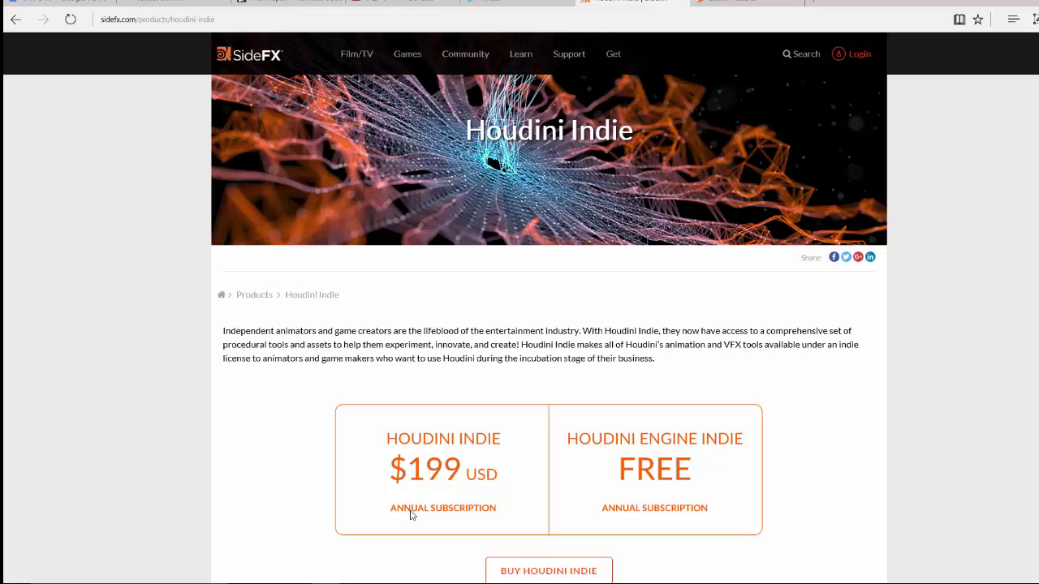
pyautogui.scroll(-1, 363, 457)
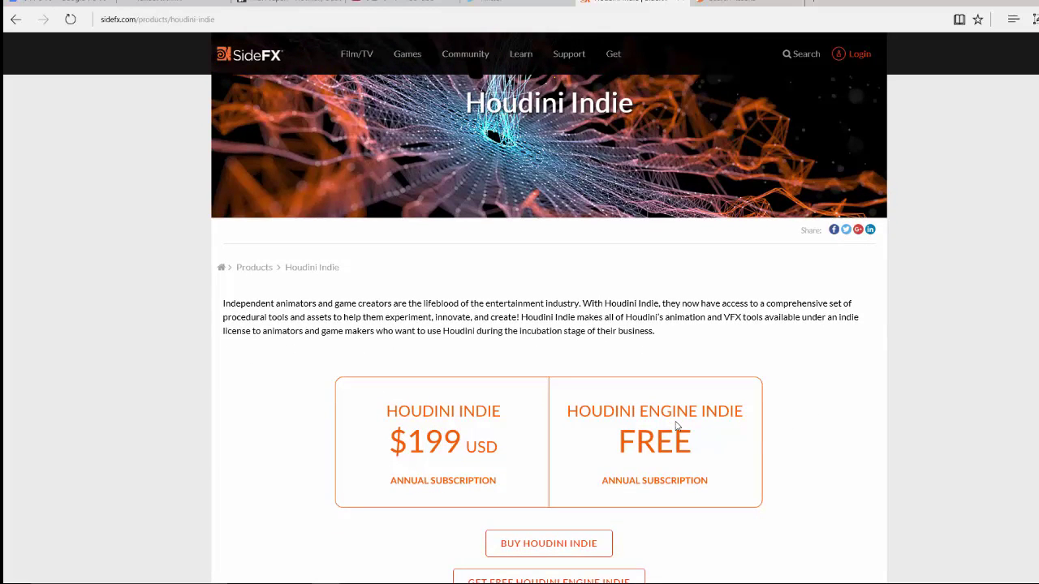
pyautogui.scroll(-3, 742, 427)
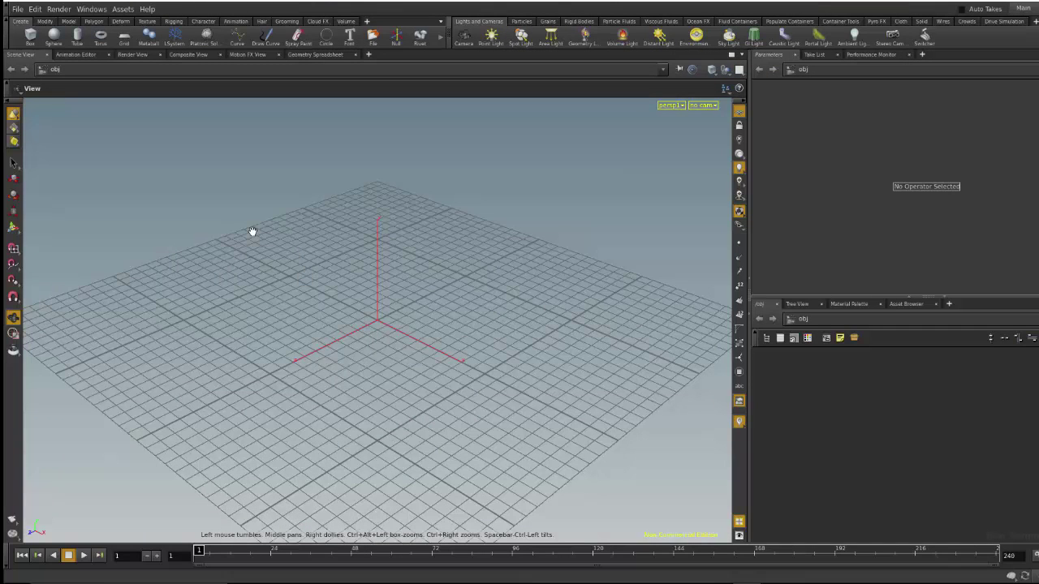
pyautogui.moveTo(252, 232); pyautogui.dragTo(339, 179)
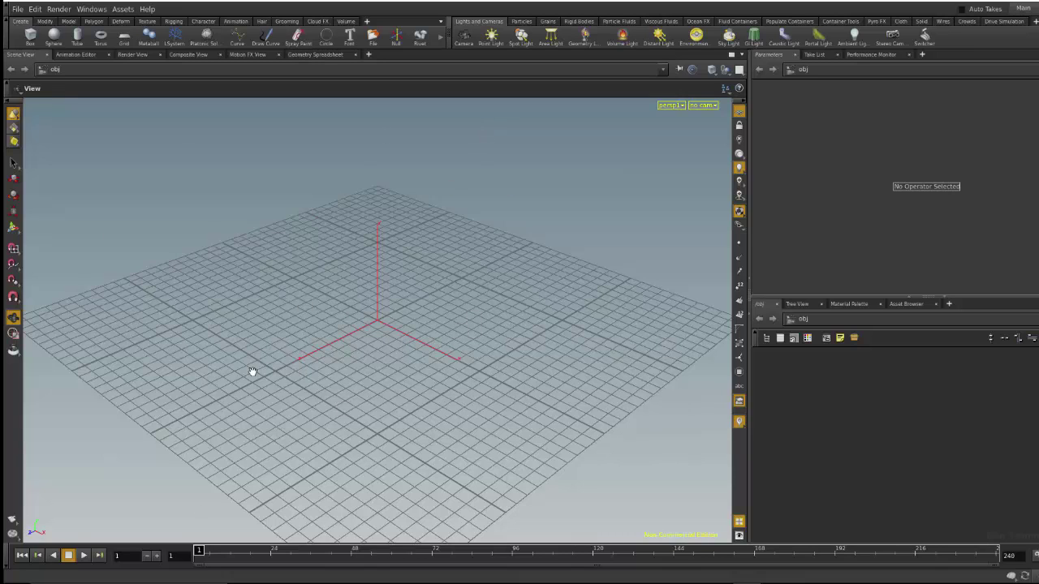
pyautogui.moveTo(251, 371); pyautogui.dragTo(268, 381)
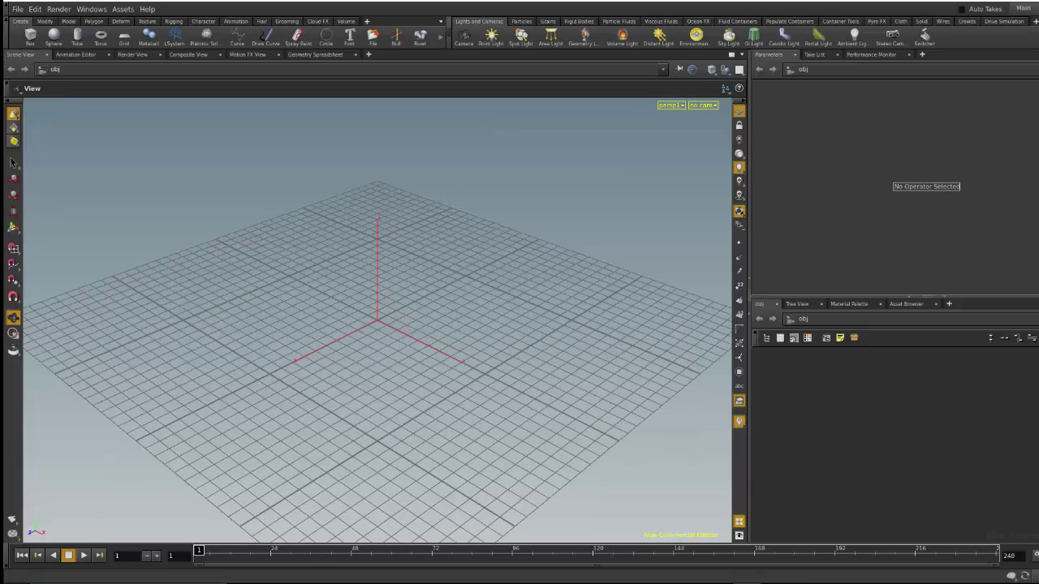
# - Launch License Administrator 15.5.523 from the Start menu's Side Effects Software group
pyautogui.press('super')
pyautogui.click(28, 570)
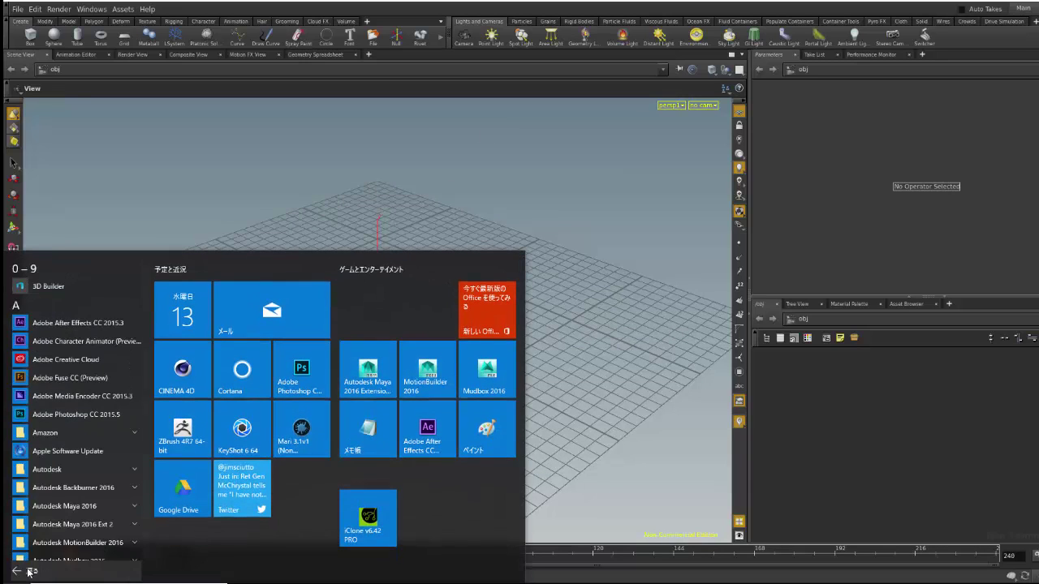
pyautogui.moveTo(146, 295); pyautogui.dragTo(147, 429)
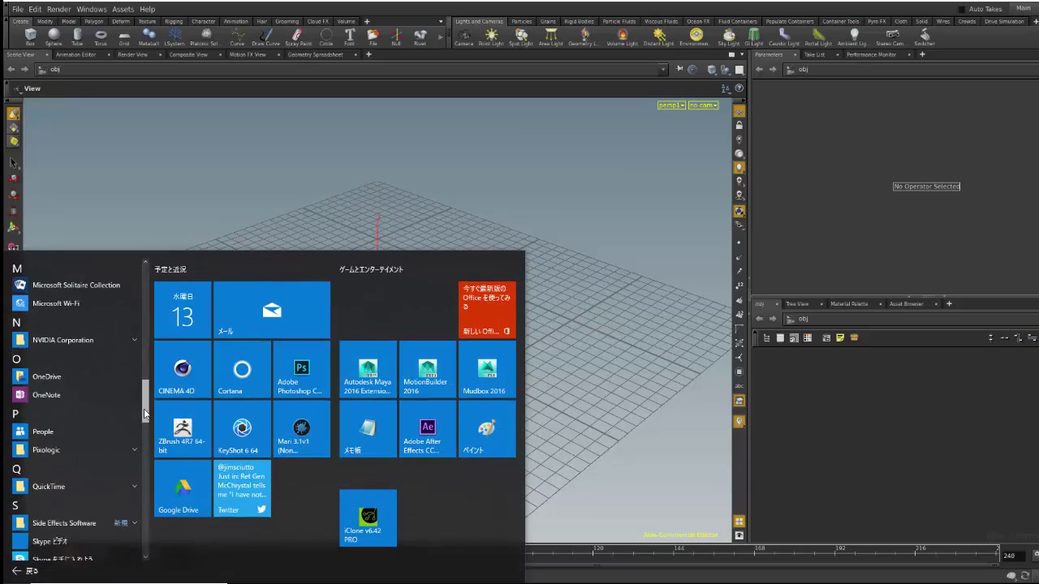
pyautogui.click(42, 417)
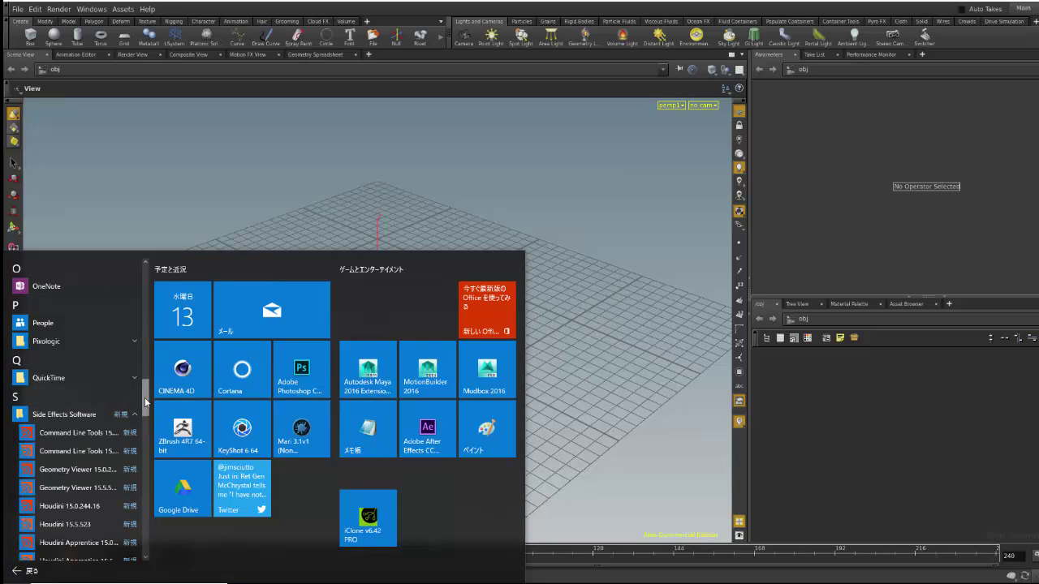
pyautogui.moveTo(147, 408)
pyautogui.mouseDown()
pyautogui.moveTo(148, 468)
pyautogui.moveTo(150, 435)
pyautogui.mouseUp()
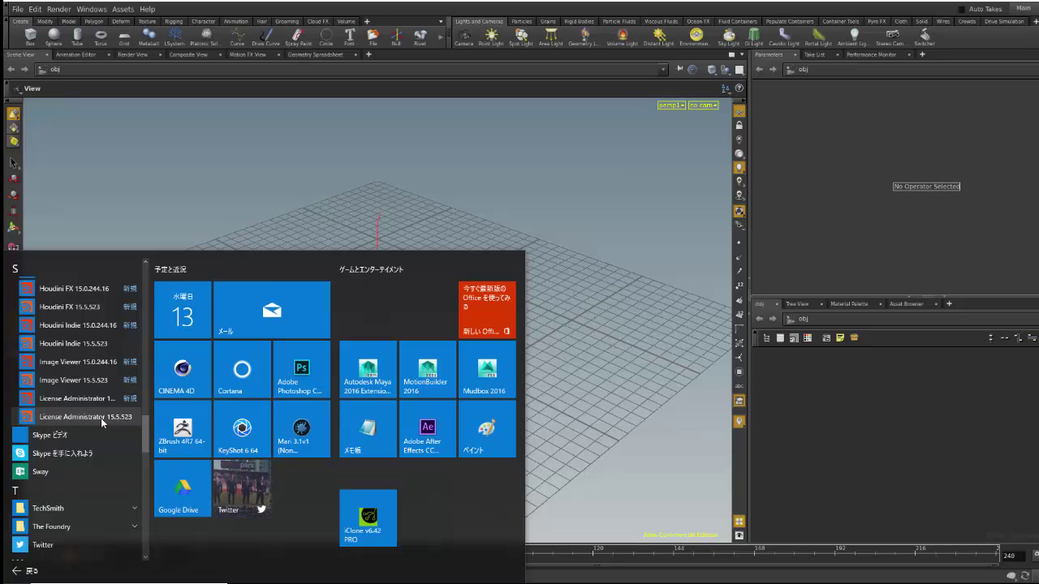
pyautogui.click(101, 418)
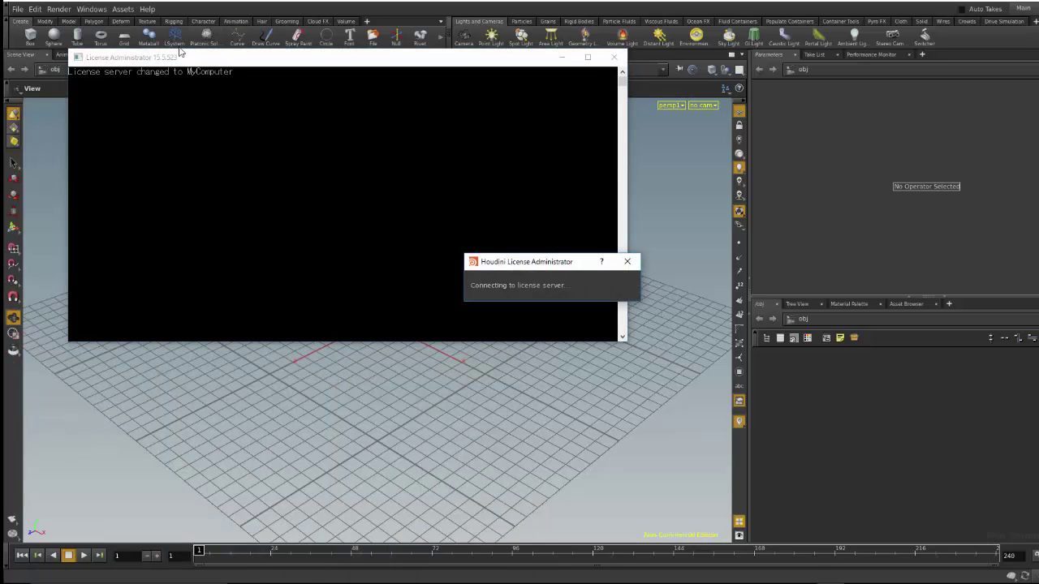
# - Move the console window aside and maximize the License Administrator window
pyautogui.click(270, 58)
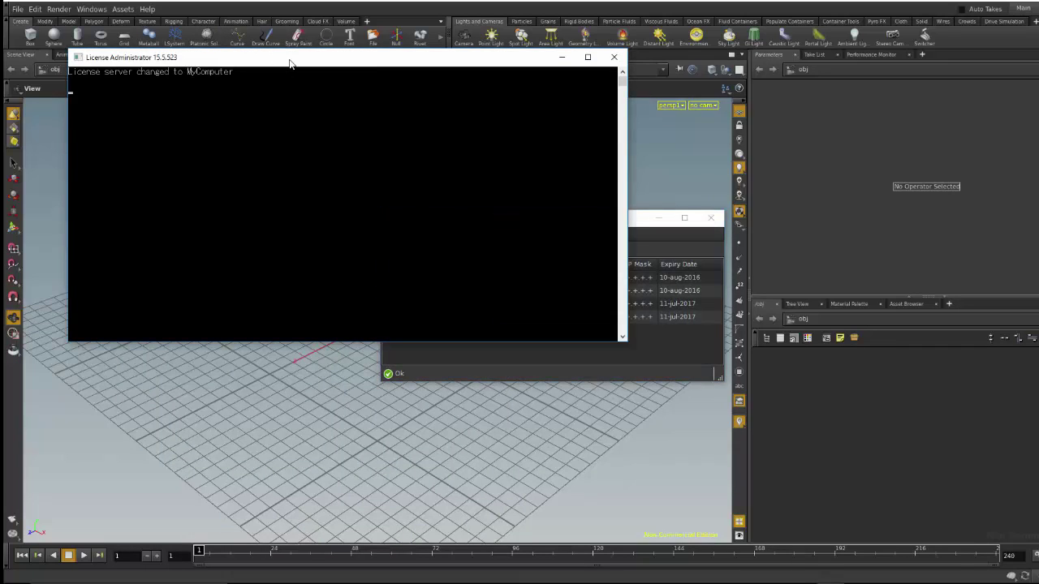
pyautogui.moveTo(290, 63); pyautogui.dragTo(458, 73)
pyautogui.moveTo(345, 74); pyautogui.dragTo(326, 344)
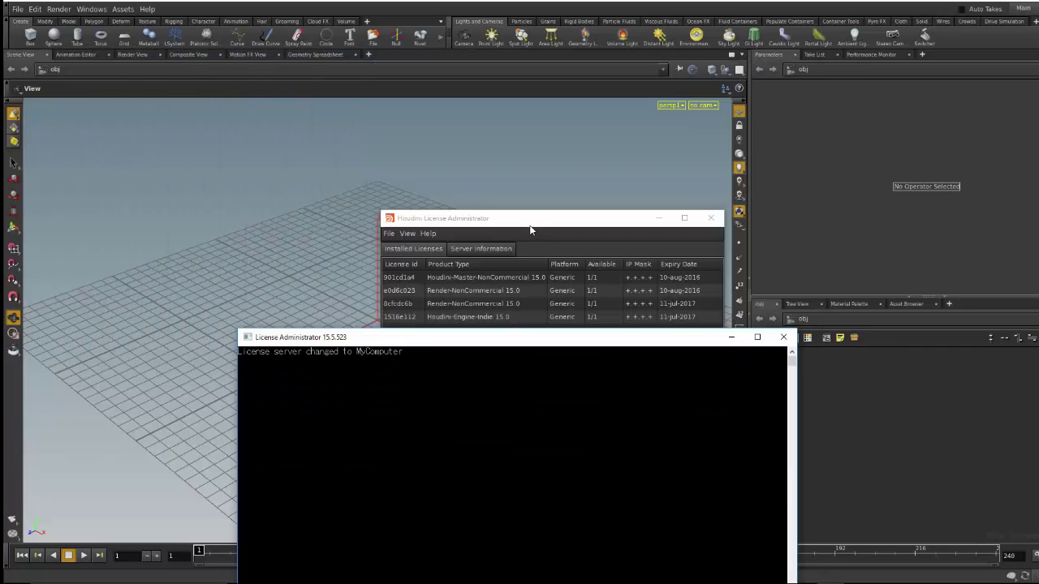
pyautogui.doubleClick(529, 212)
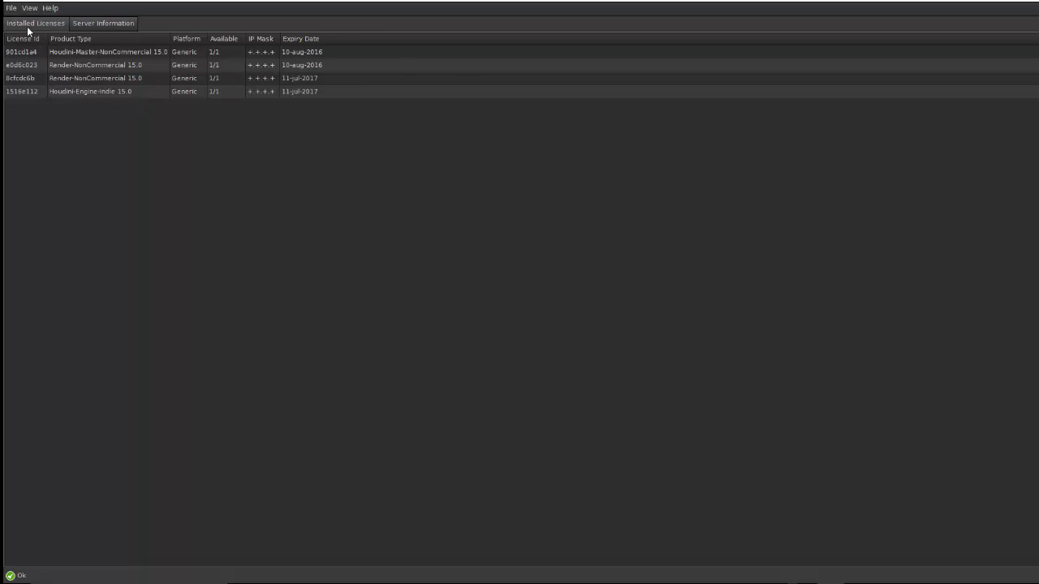
# - Start File > Install Licenses, then dismiss the Redeem Login prompt without signing in
pyautogui.click(12, 8)
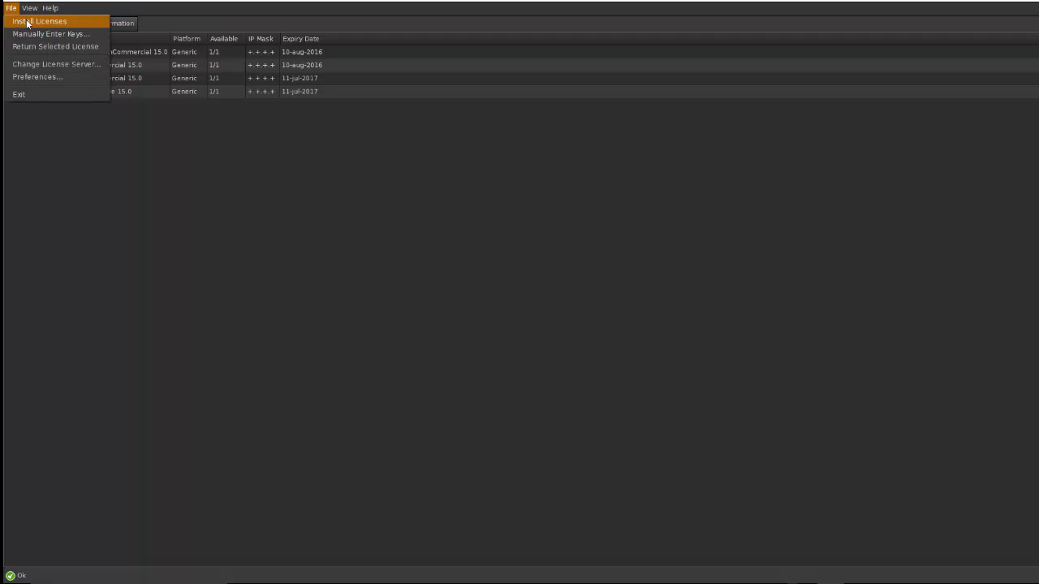
pyautogui.click(29, 22)
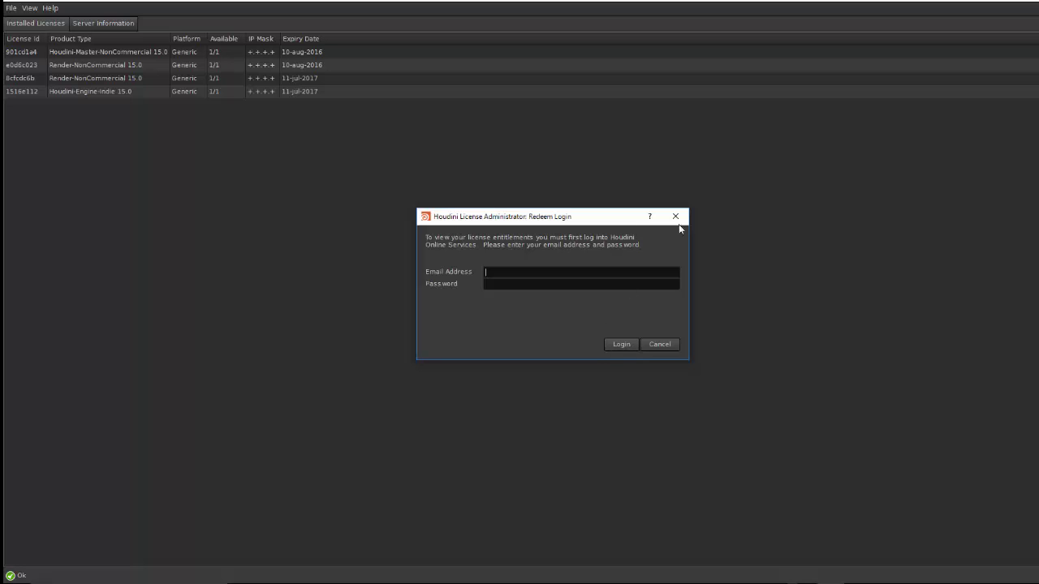
pyautogui.click(676, 218)
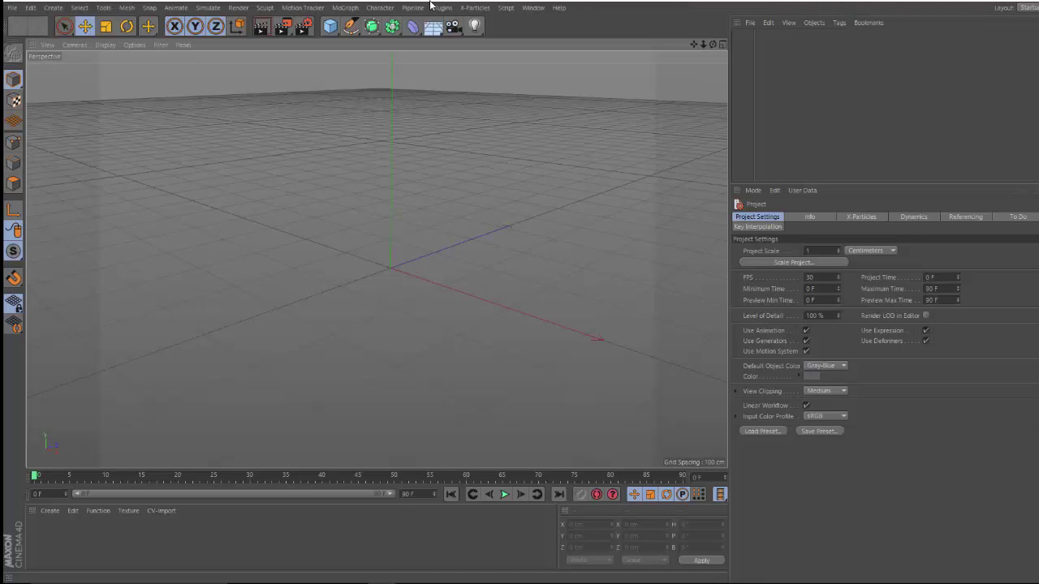
# - Load SideFX_fractureobject.otl via Pipeline > Houdini Engine > Load Asset
pyautogui.click(414, 8)
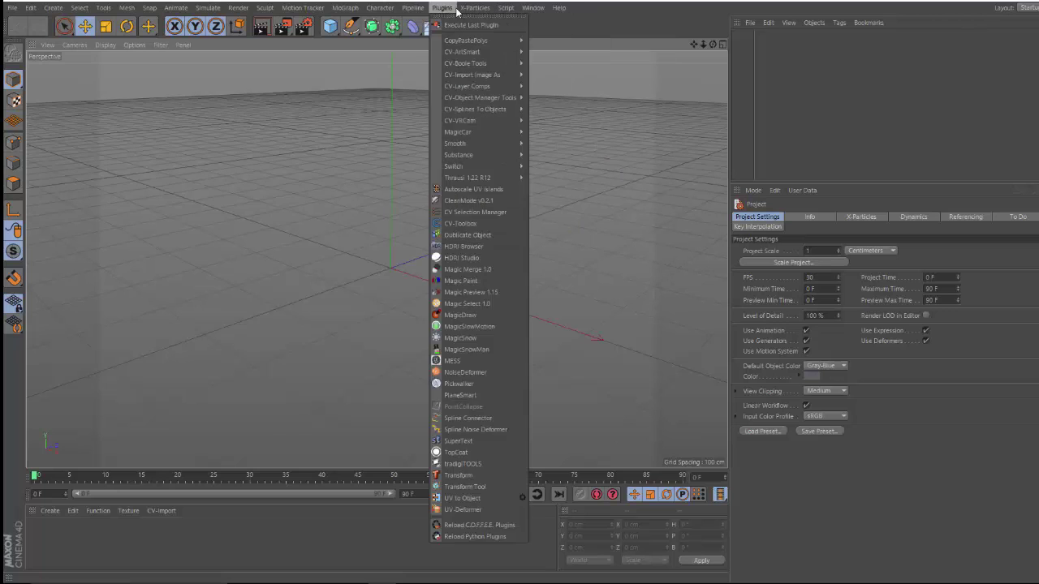
pyautogui.moveTo(436, 24)
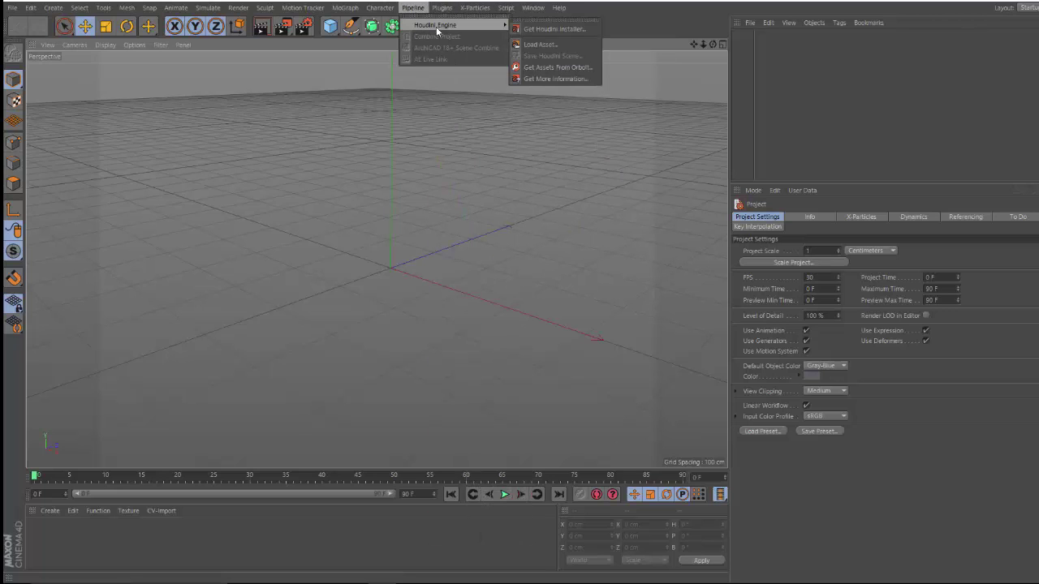
pyautogui.click(556, 50)
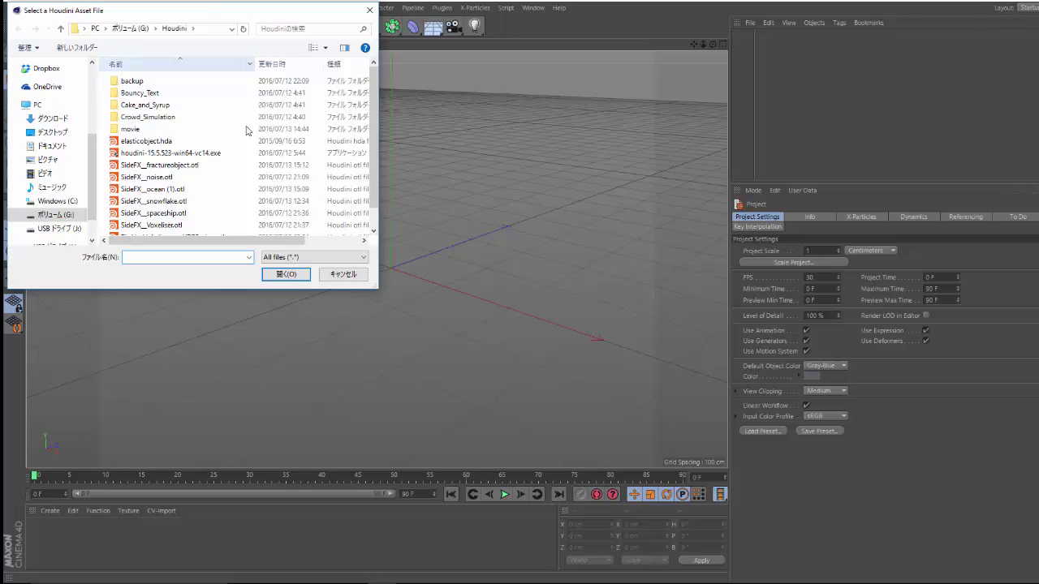
pyautogui.scroll(-1, 375, 134)
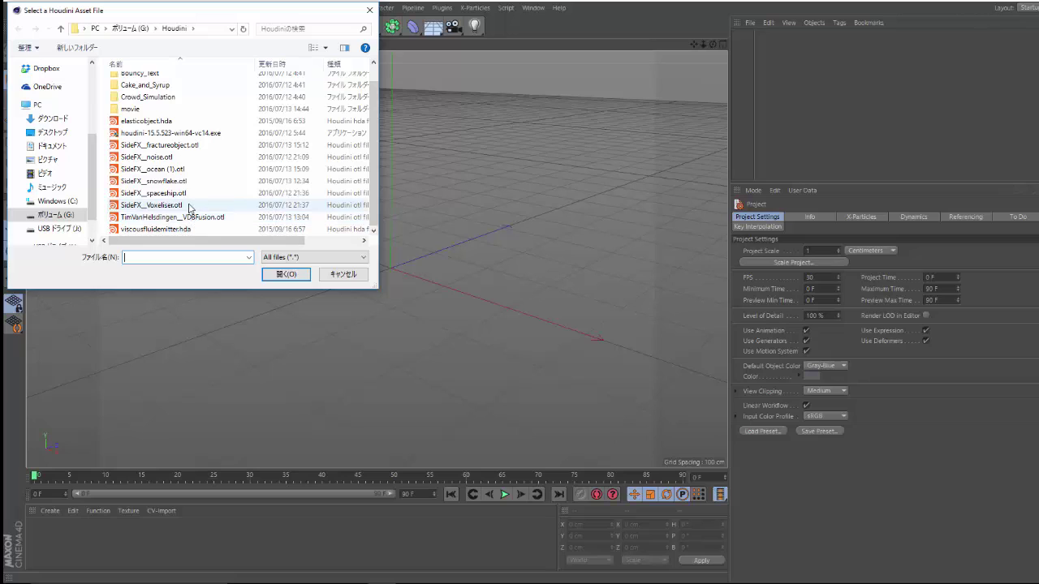
pyautogui.click(182, 147)
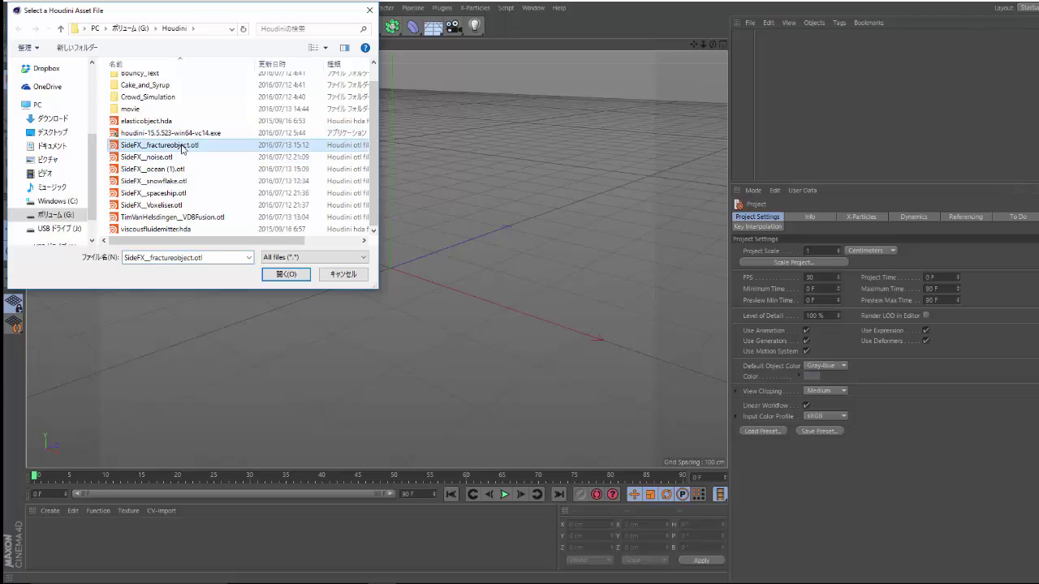
pyautogui.click(276, 273)
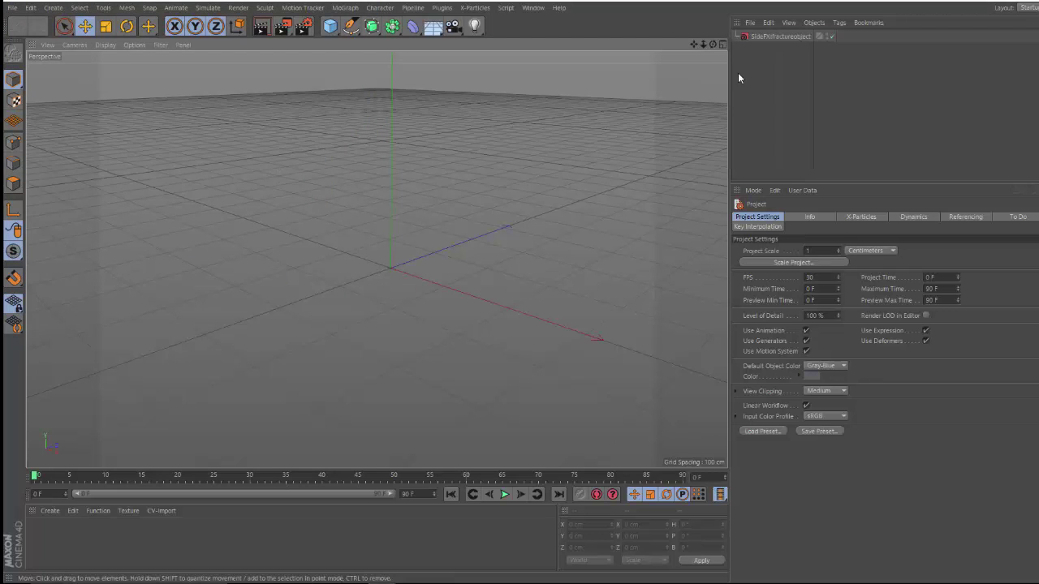
# - Select SideFXfractureobject and inspect its Coord and Asset tabs, with Number Of Pieces 20
pyautogui.click(783, 37)
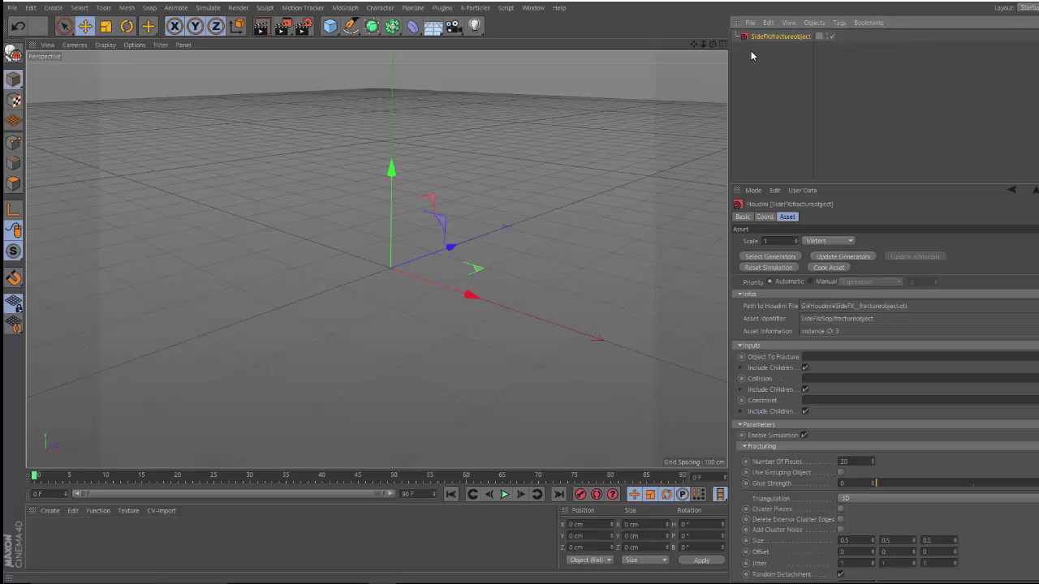
pyautogui.click(763, 218)
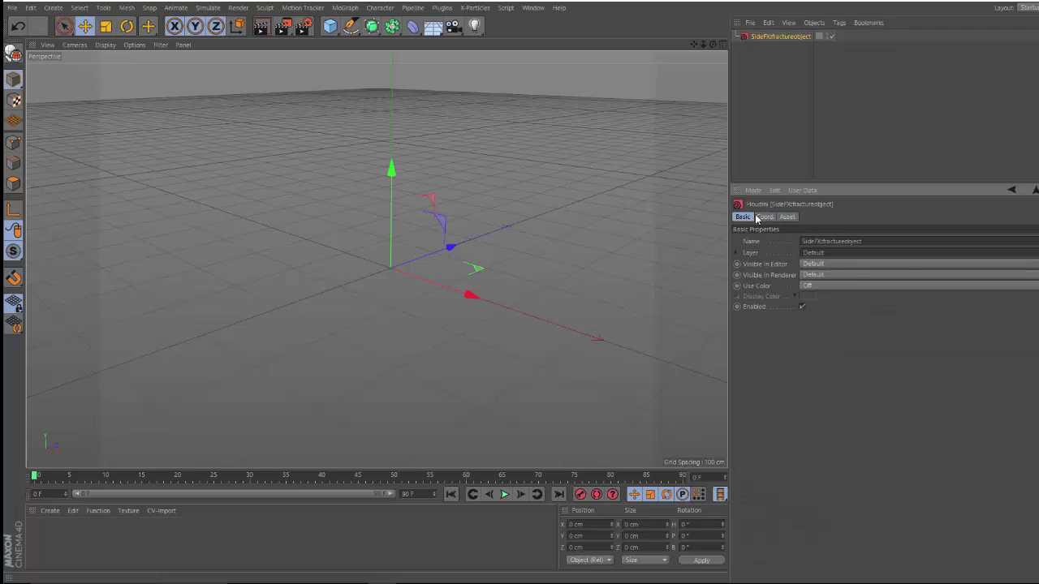
pyautogui.click(784, 218)
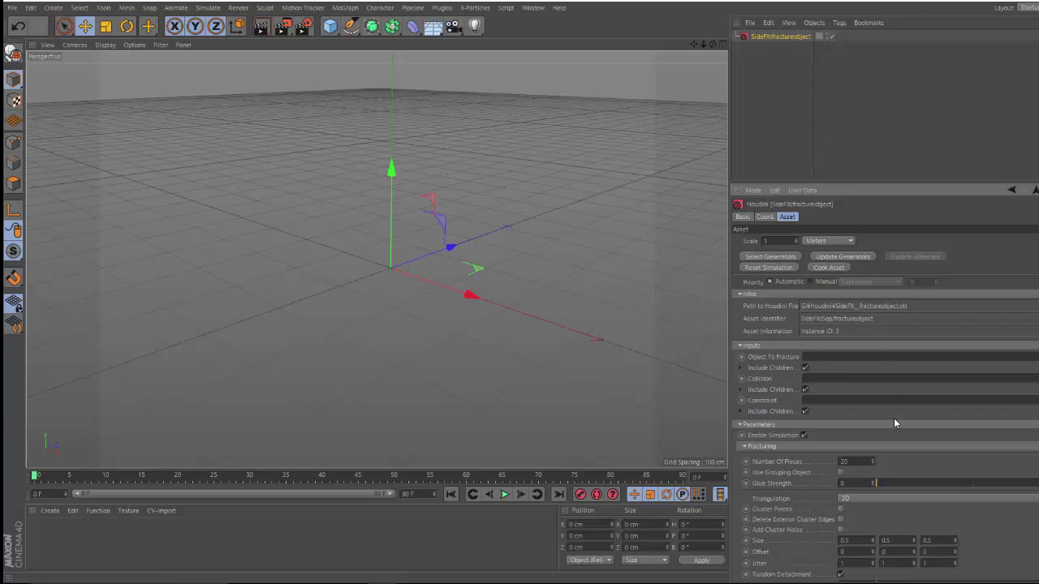
pyautogui.click(329, 26)
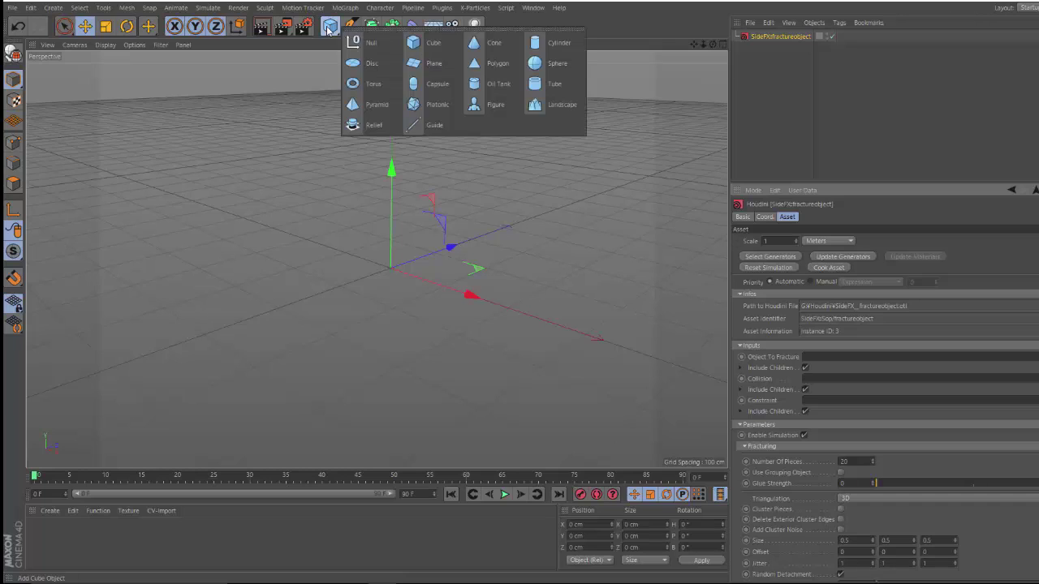
# - Add a 200 cm Cube, set it as the fracture asset's Object To Fracture, and select it
pyautogui.click(430, 43)
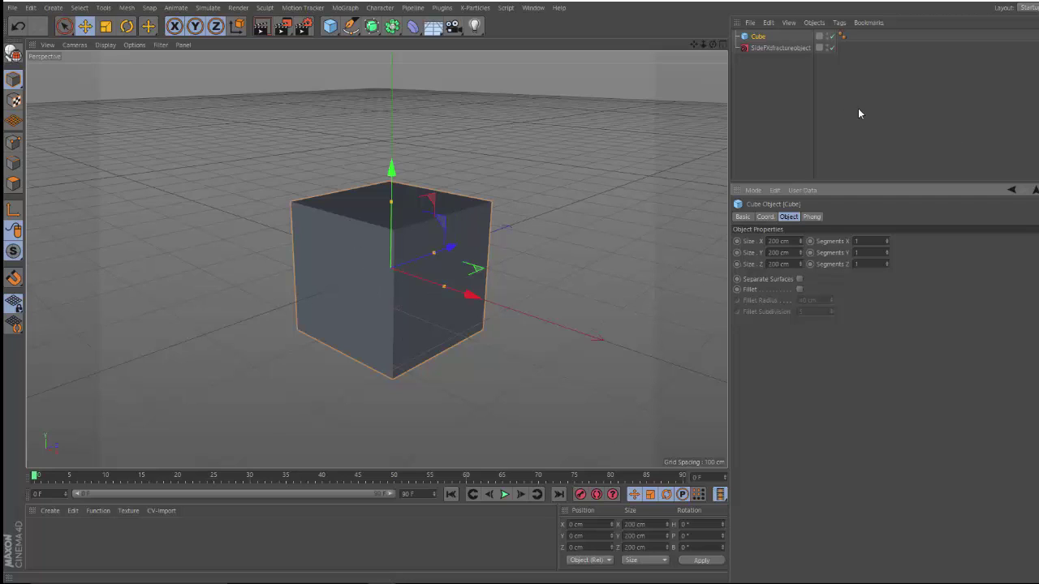
pyautogui.click(776, 48)
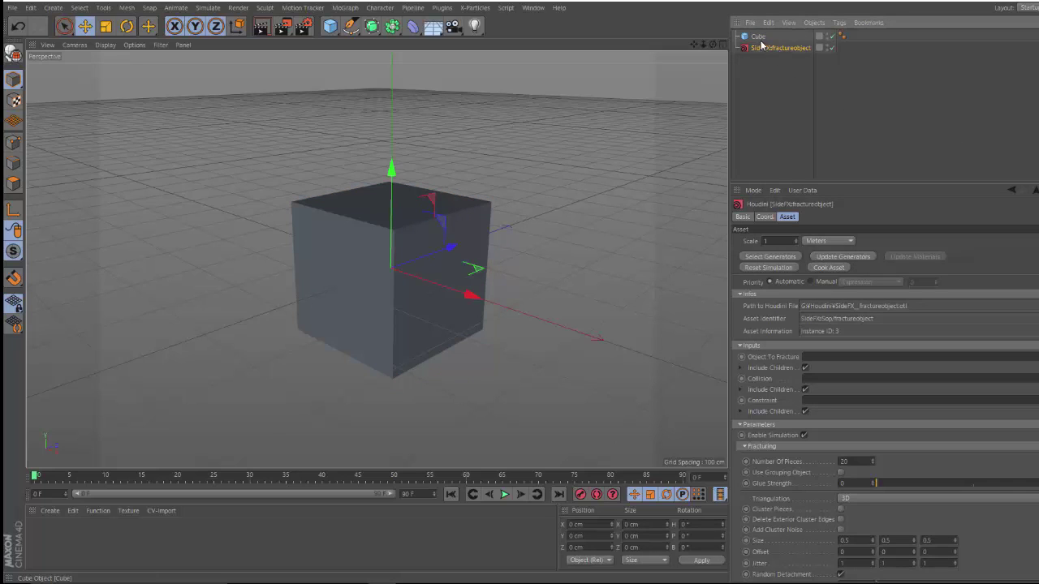
pyautogui.moveTo(758, 41); pyautogui.dragTo(837, 364)
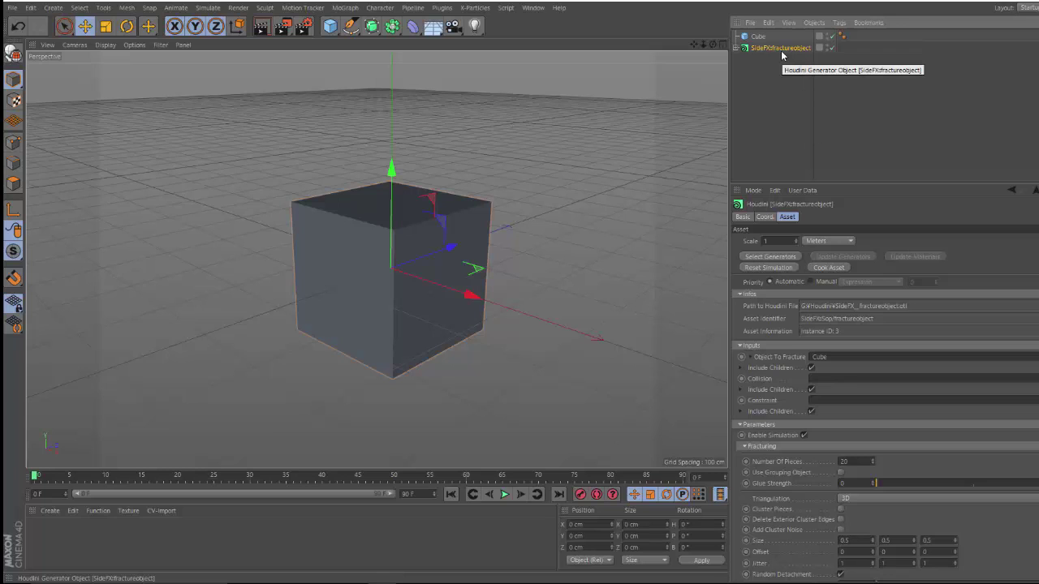
pyautogui.scroll(-3, 555, 256)
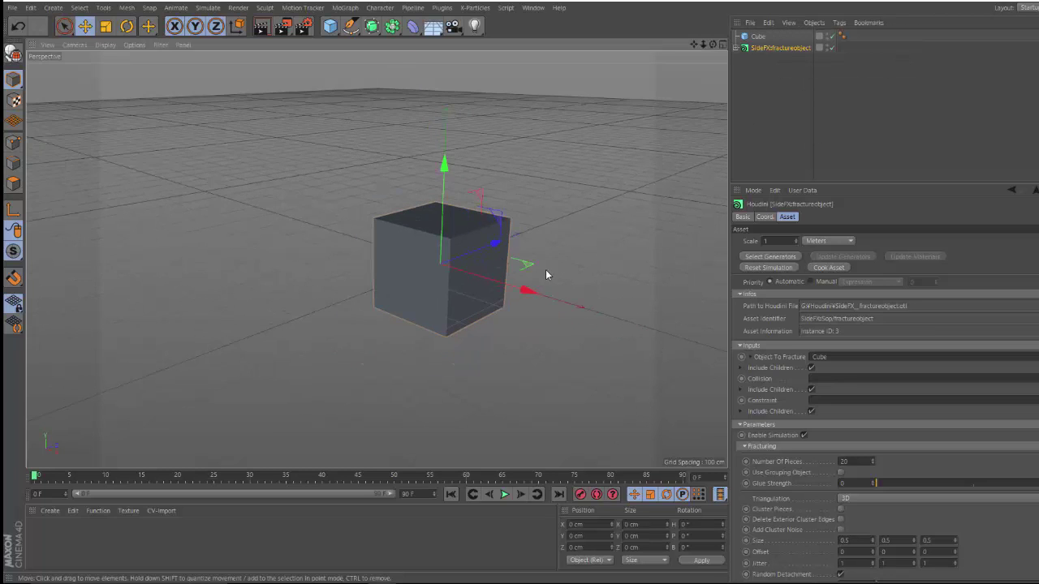
pyautogui.click(756, 38)
# - Raise the cube along Y to about 541.7 cm above the ground
pyautogui.moveTo(415, 199); pyautogui.dragTo(423, 9)
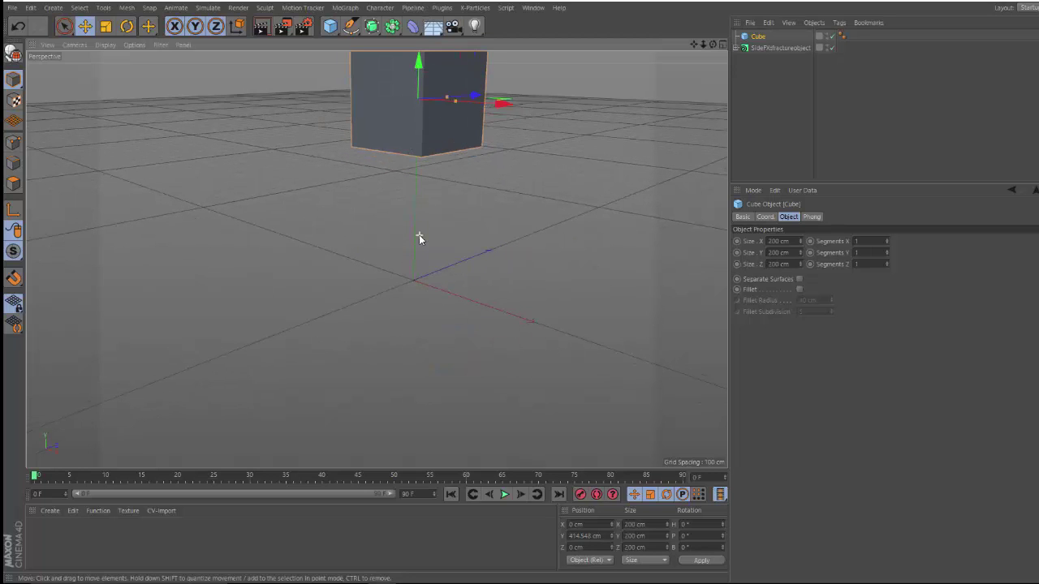
pyautogui.press('o')
pyautogui.scroll(1, 389, 412)
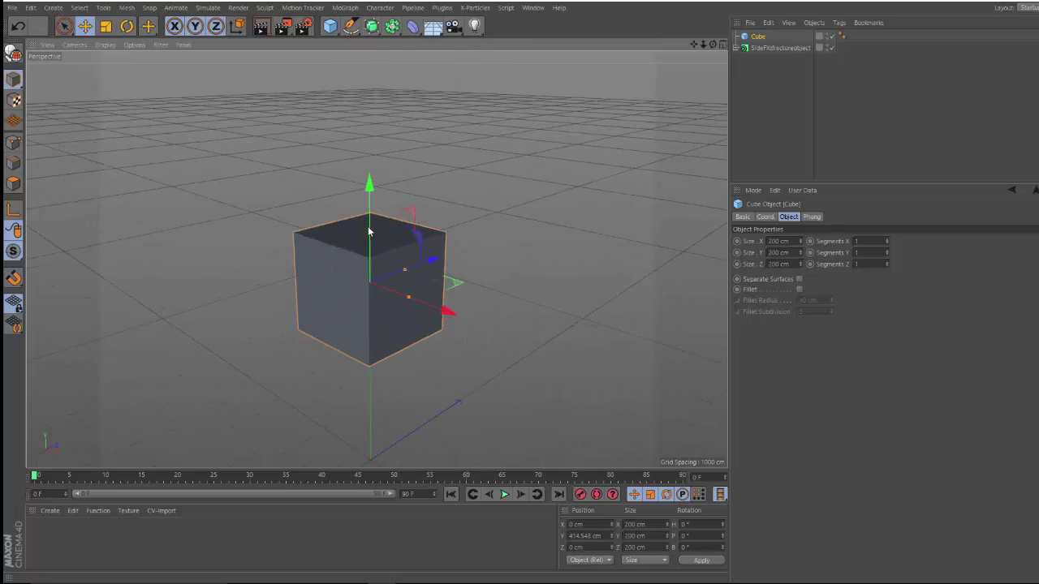
pyautogui.moveTo(367, 188); pyautogui.dragTo(387, 138)
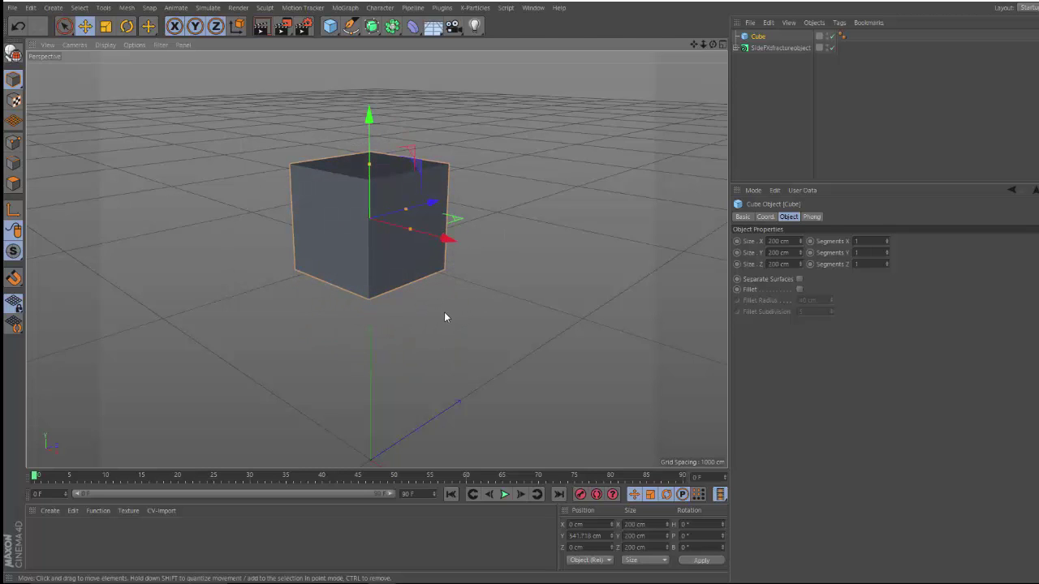
pyautogui.keyDown('alt'); pyautogui.moveTo(444, 316); pyautogui.dragTo(493, 284); pyautogui.keyUp('alt')
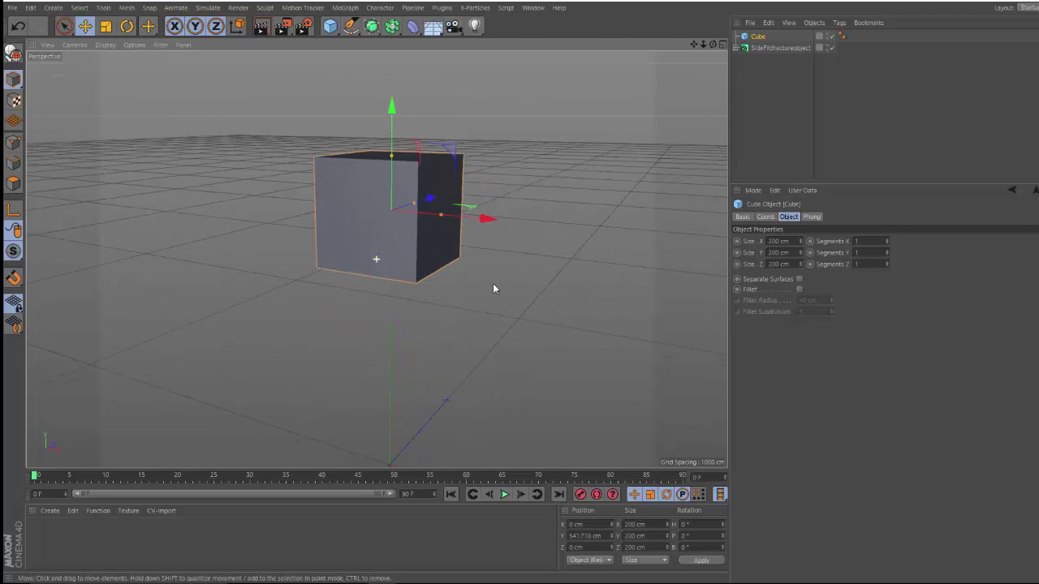
# - Hide the original cube in the viewport and reselect the SideFXfractureobject asset
pyautogui.click(828, 38)
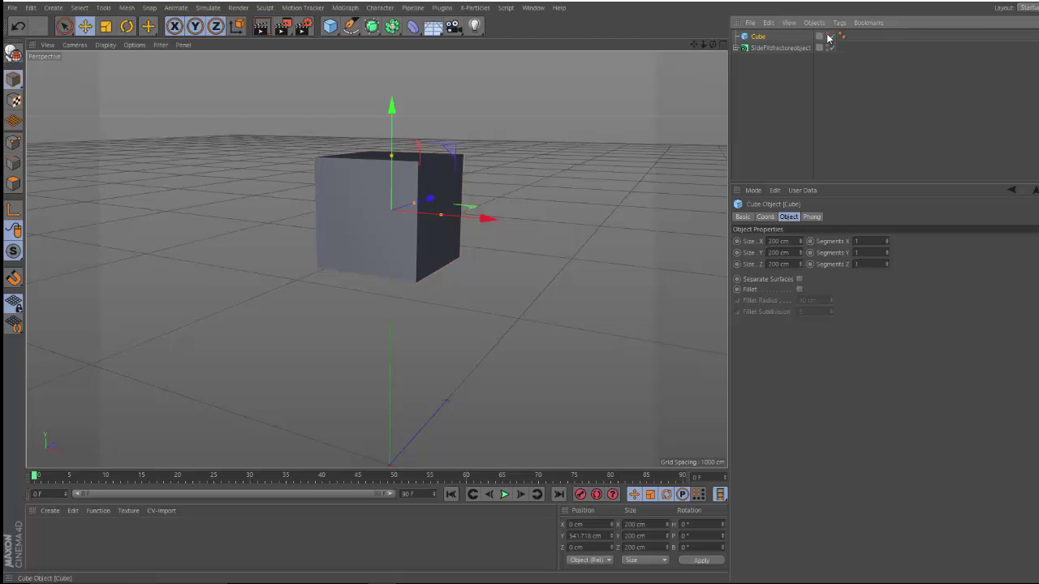
pyautogui.click(775, 48)
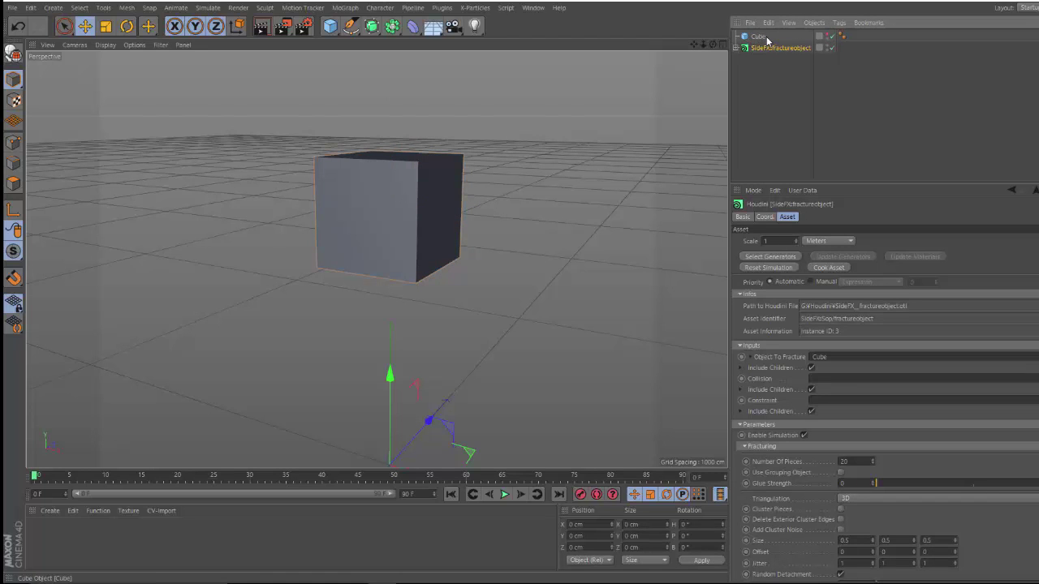
pyautogui.click(435, 212)
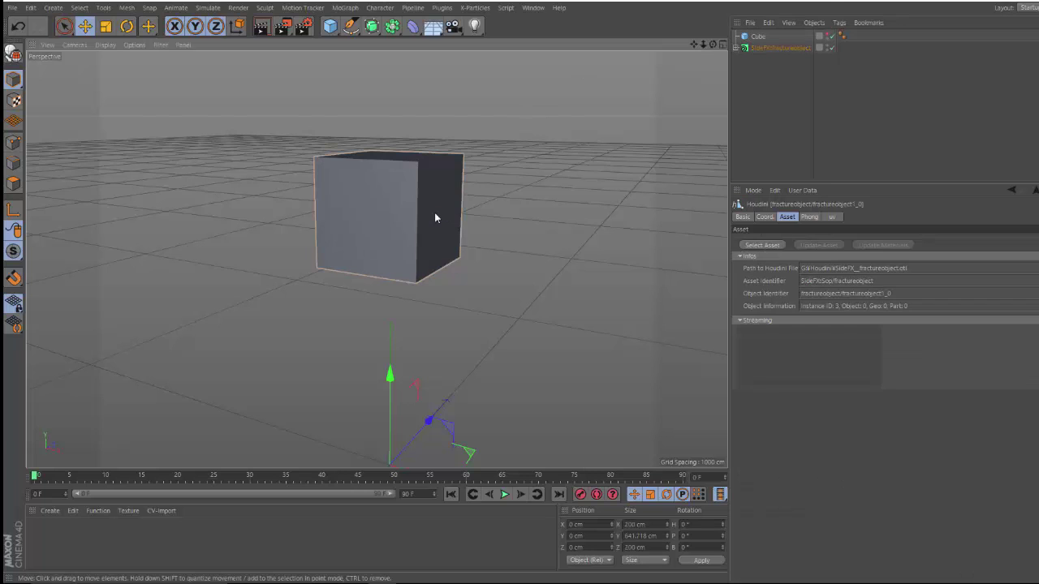
pyautogui.click(771, 47)
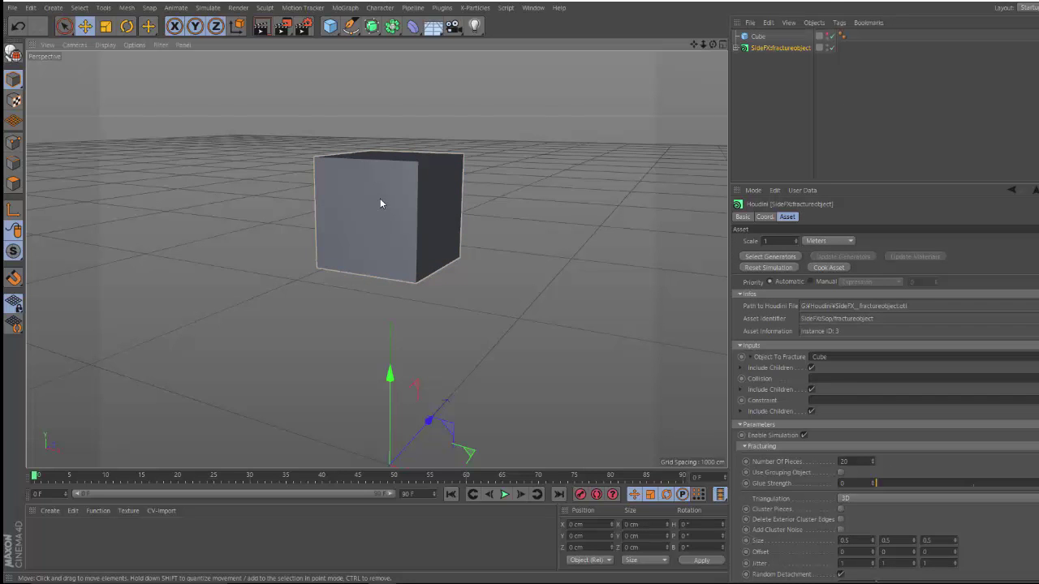
pyautogui.keyDown('alt'); pyautogui.moveTo(380, 199); pyautogui.dragTo(380, 199); pyautogui.keyUp('alt')
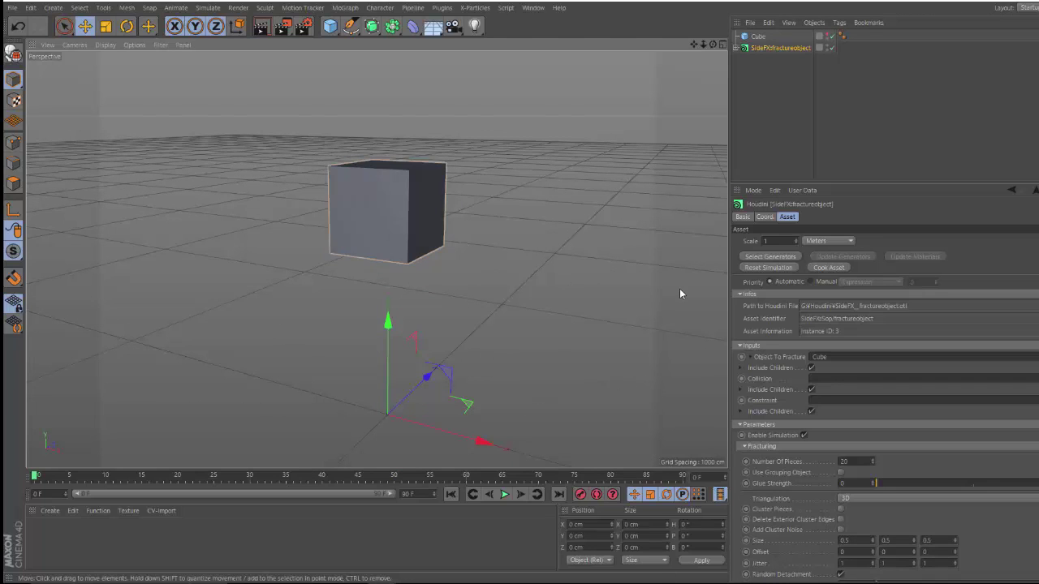
# - Play the fracture simulation with the viewport set to Gouraud Shading (Lines)
pyautogui.click(504, 495)
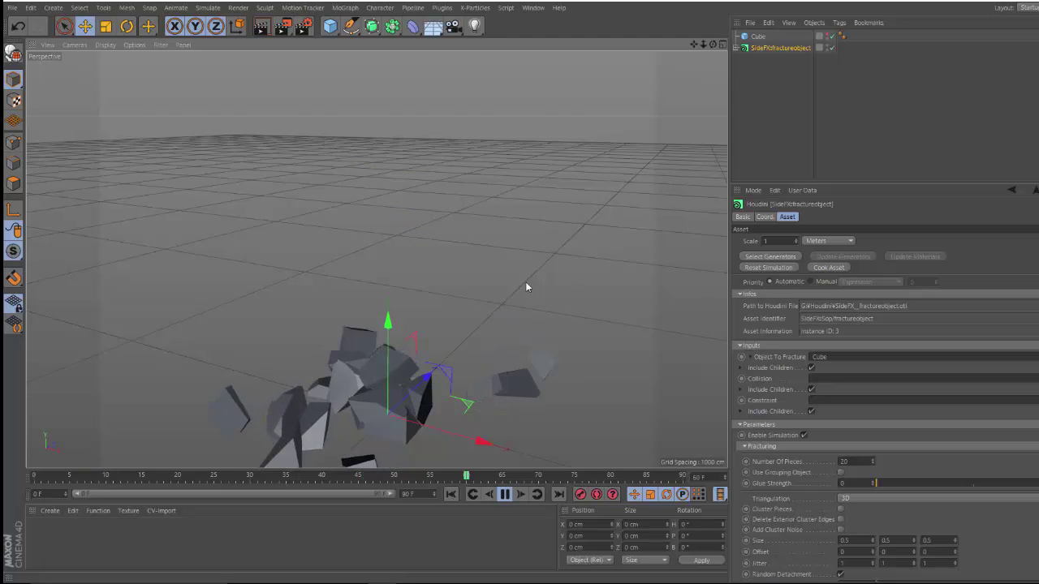
pyautogui.click(103, 46)
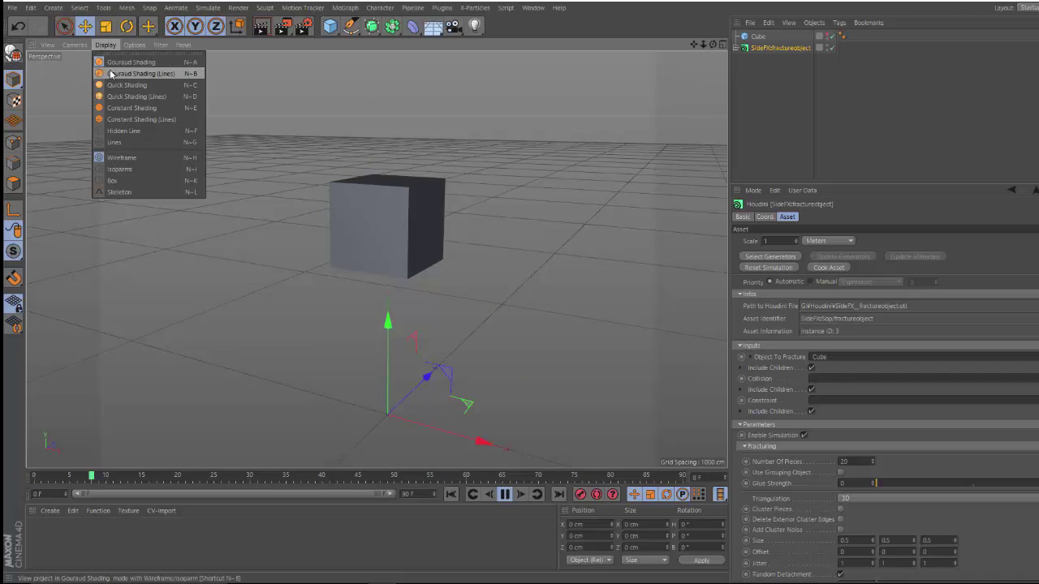
pyautogui.click(112, 74)
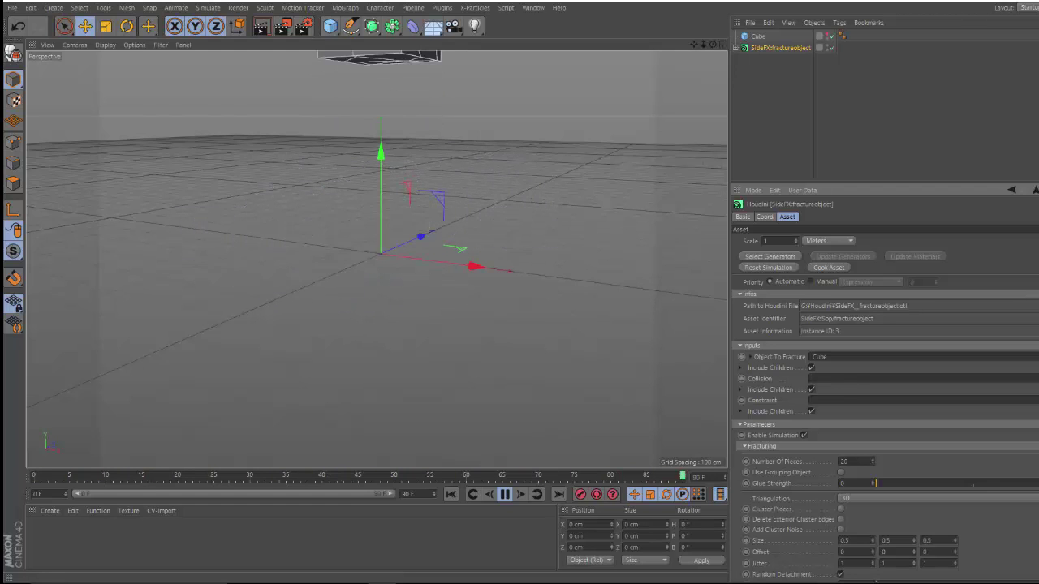
# - Set the fracture pieces' Mass to 1.01 under Simulation > Physical
pyautogui.scroll(-2, 885, 389)
pyautogui.scroll(-2, 885, 390)
pyautogui.scroll(-3, 885, 390)
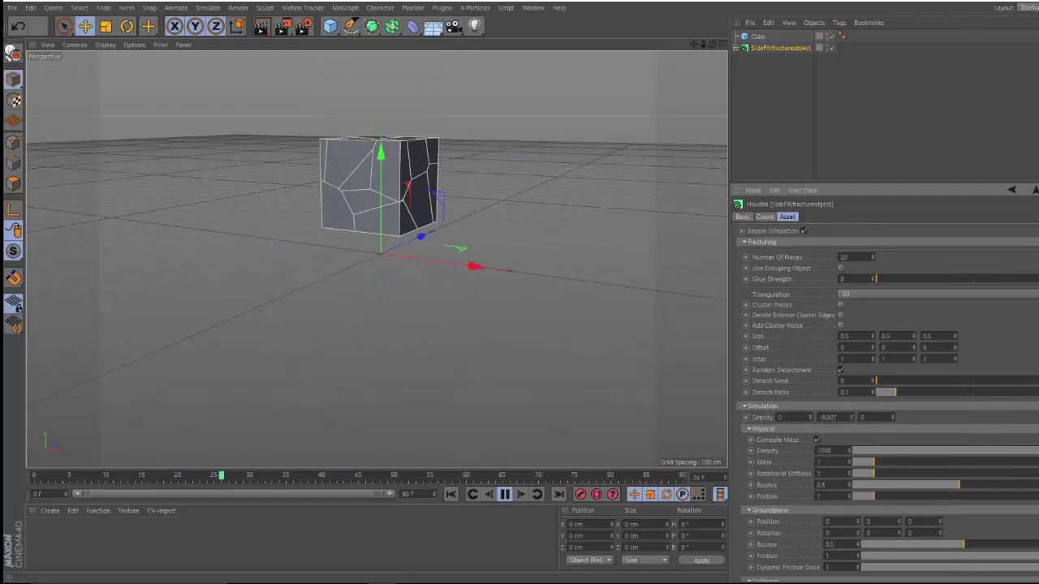
pyautogui.scroll(-2, 884, 389)
pyautogui.scroll(-2, 885, 390)
pyautogui.scroll(-2, 884, 389)
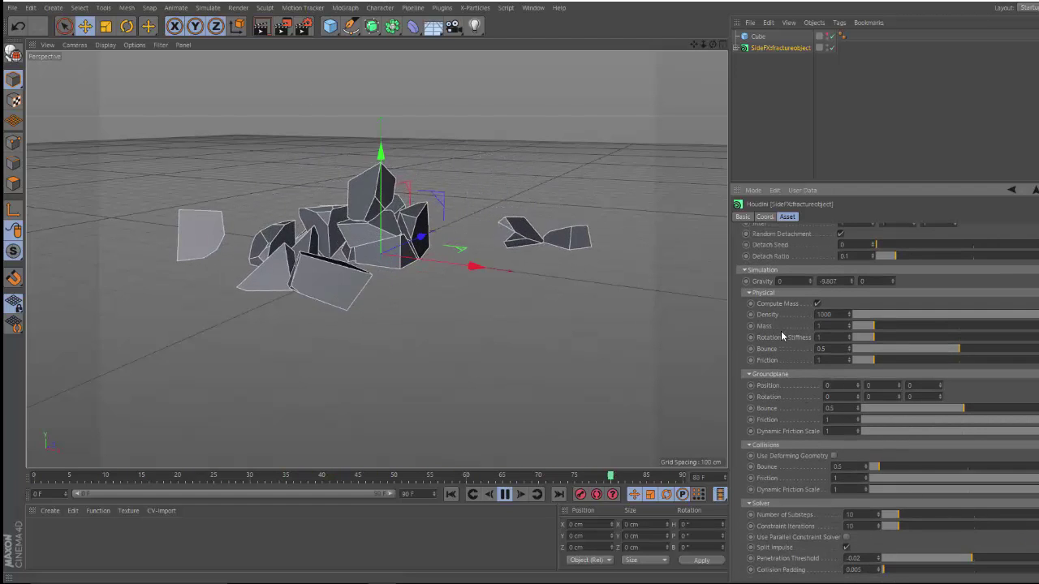
pyautogui.doubleClick(823, 326)
pyautogui.write('.01')
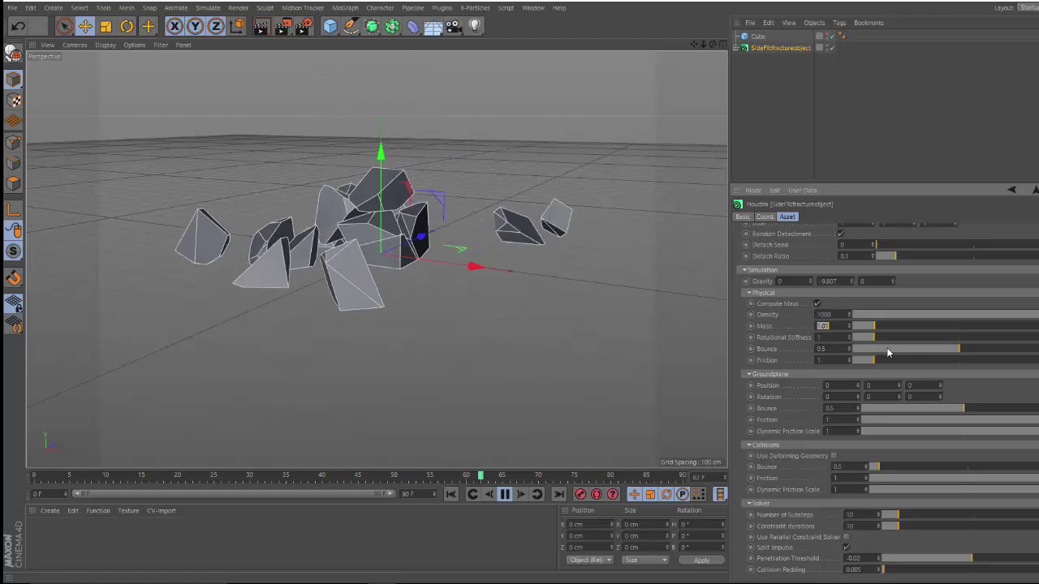
# - Set the pieces' Friction to 4.74 after trying 10, keeping Bounce at 0.5
pyautogui.click(975, 350)
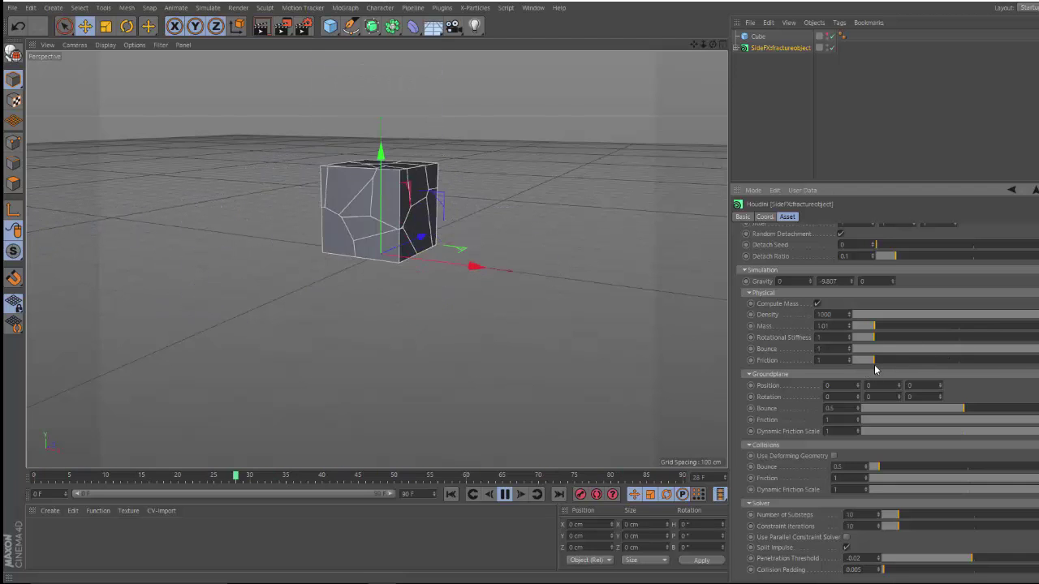
pyautogui.moveTo(881, 359); pyautogui.dragTo(1035, 359)
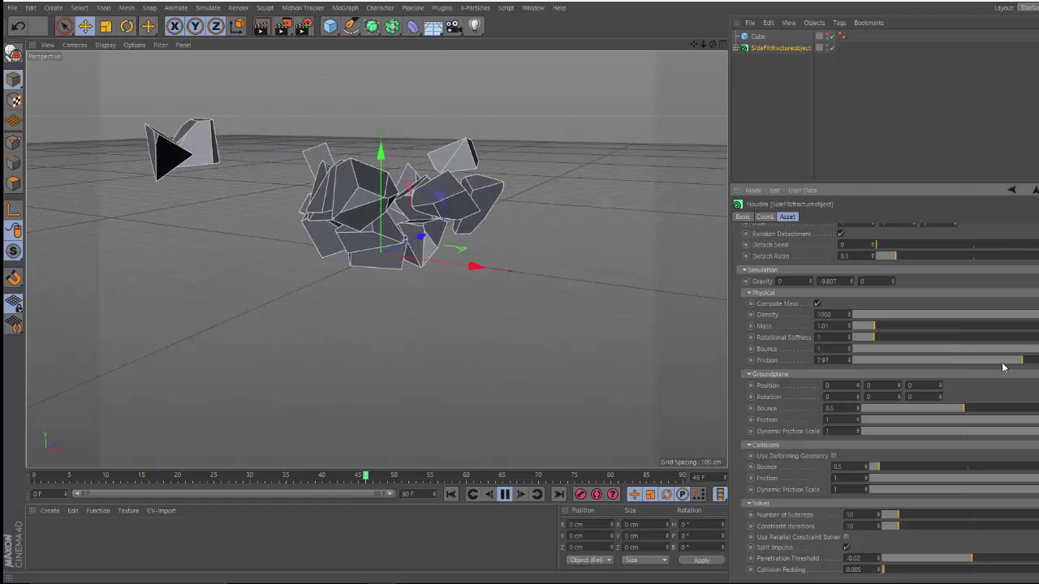
pyautogui.moveTo(1011, 360); pyautogui.dragTo(956, 360)
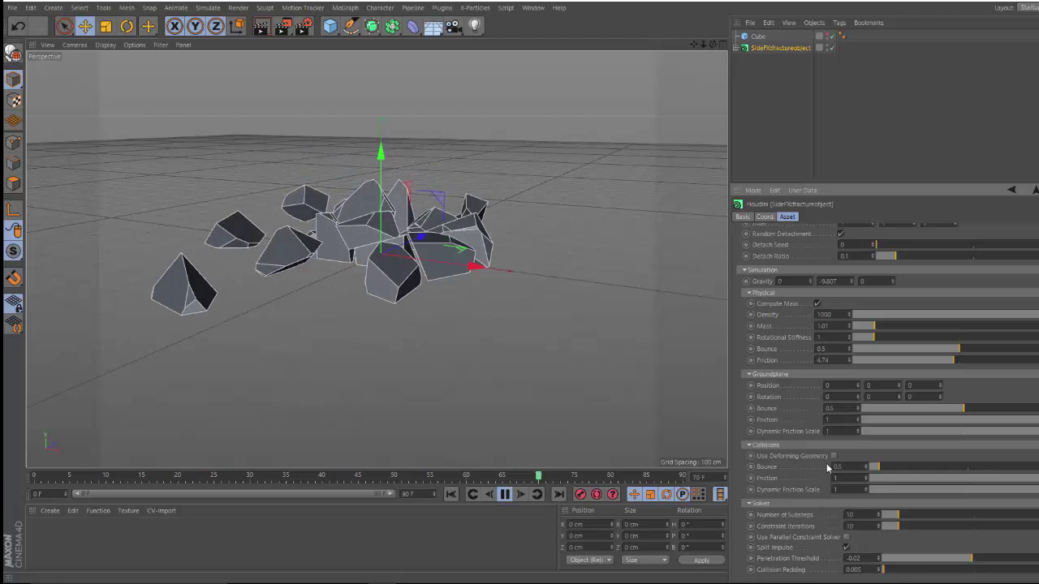
pyautogui.scroll(2, 787, 461)
pyautogui.scroll(5, 873, 410)
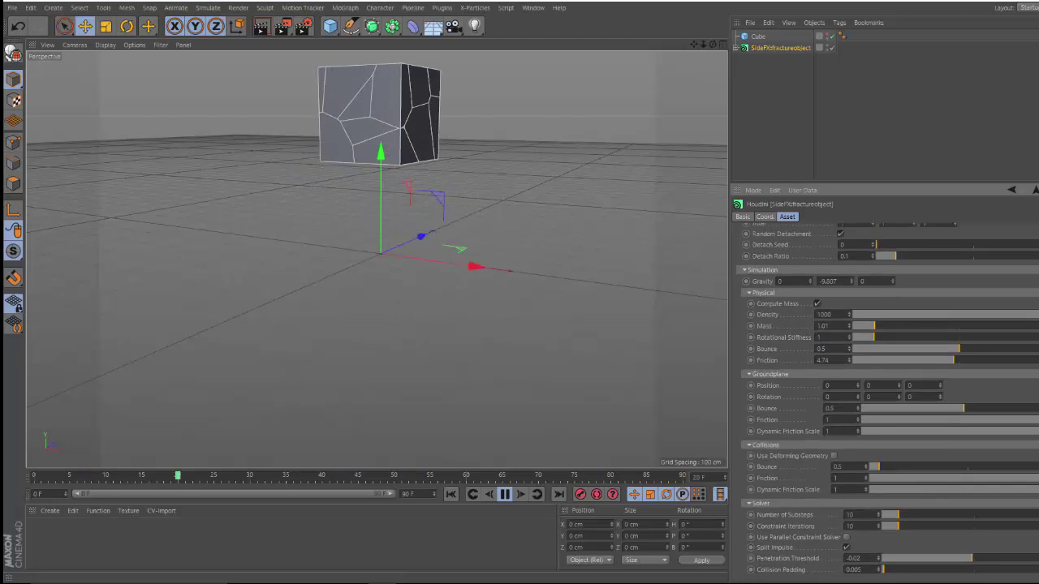
pyautogui.scroll(5, 874, 409)
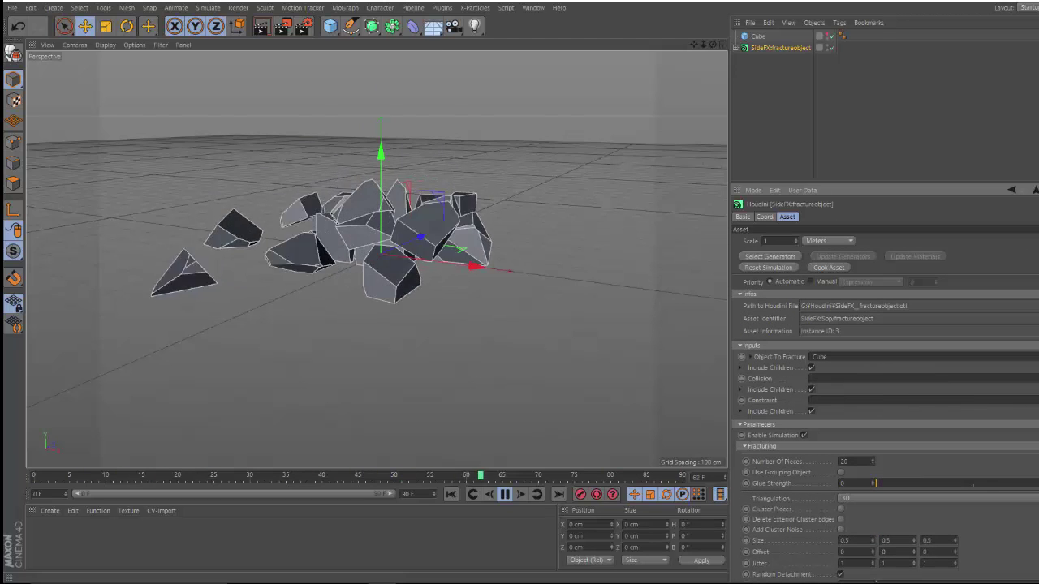
# - Set the fracture to 52 pieces, then stop playback and rewind to frame 0
pyautogui.scroll(-3, 834, 400)
pyautogui.scroll(-3, 833, 401)
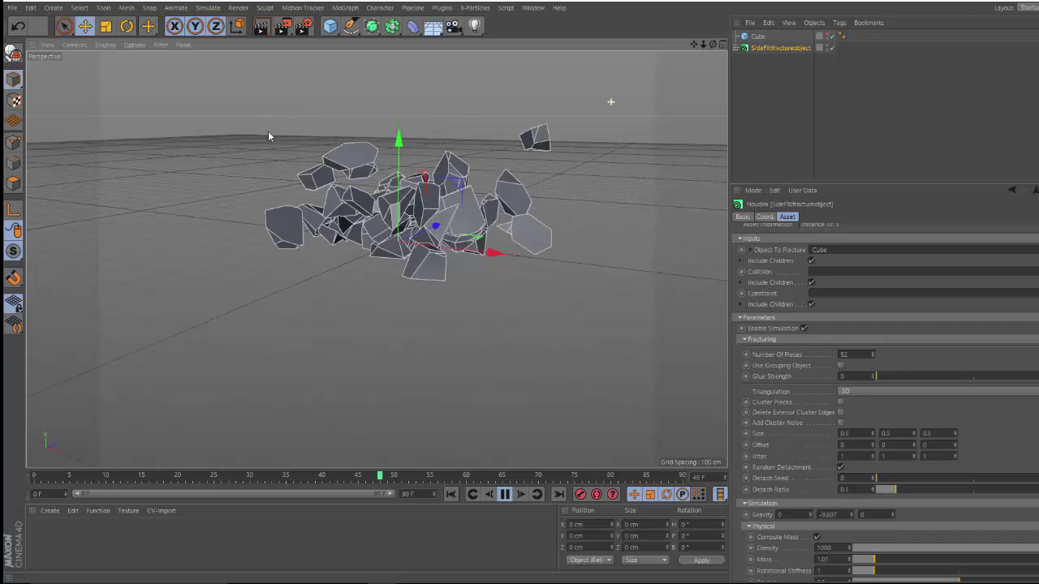
pyautogui.click(504, 495)
pyautogui.click(451, 494)
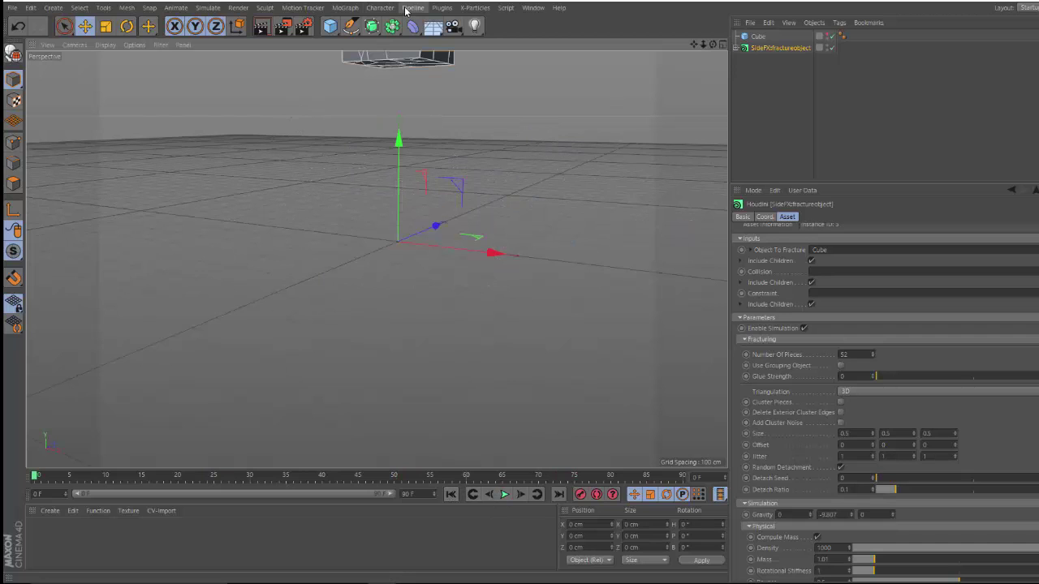
# - Load the viscousfluidemitter.hda Houdini asset and select the Cube object
pyautogui.click(406, 10)
pyautogui.moveTo(436, 25)
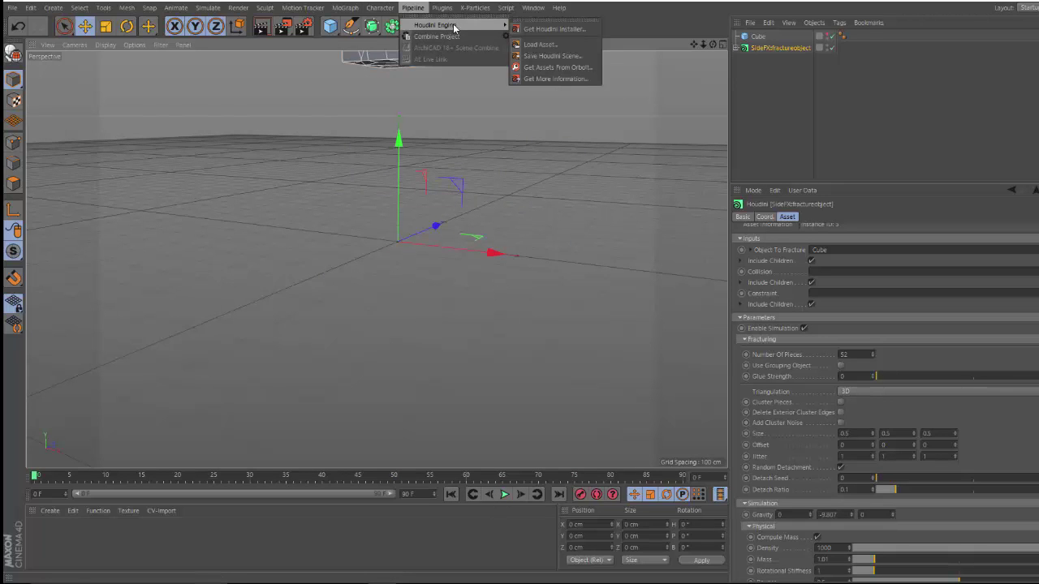
pyautogui.click(538, 45)
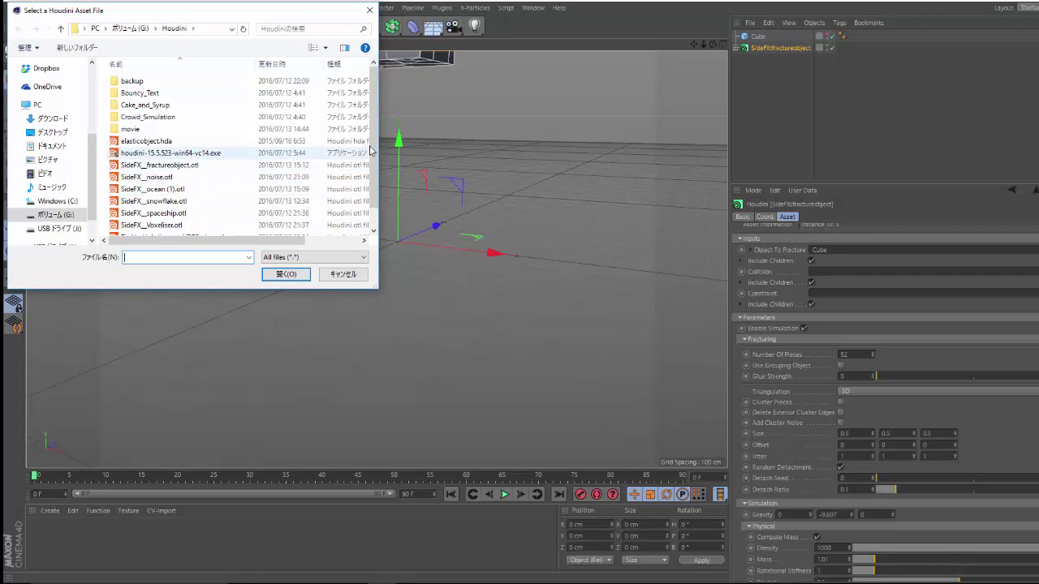
pyautogui.scroll(-1, 374, 178)
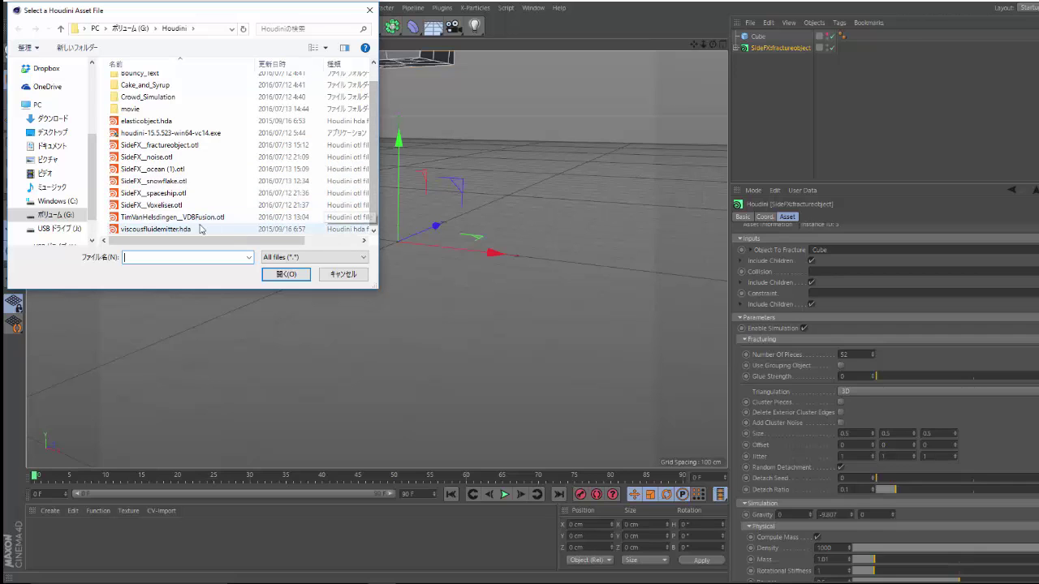
pyautogui.click(170, 235)
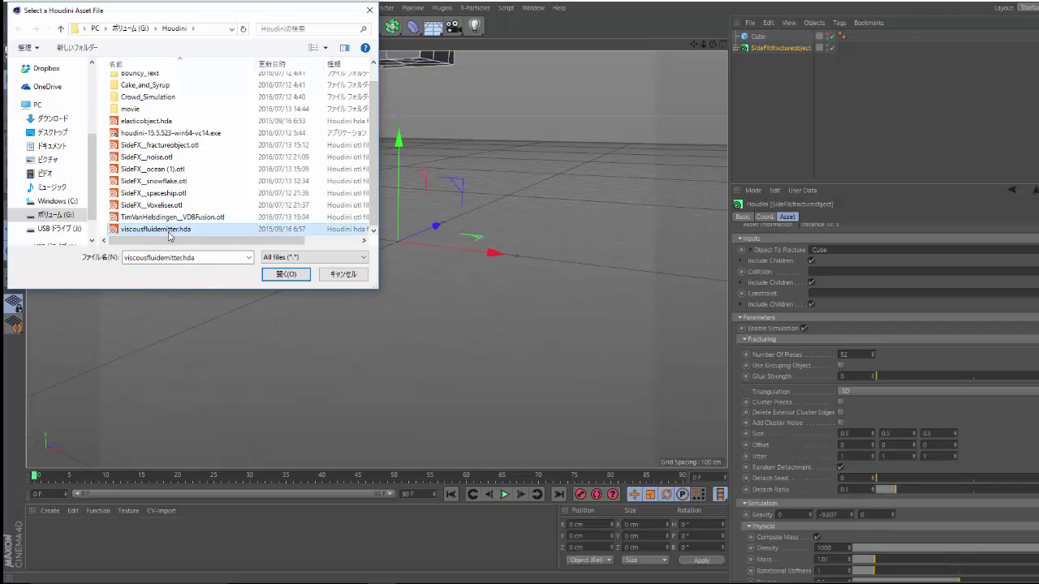
pyautogui.click(288, 274)
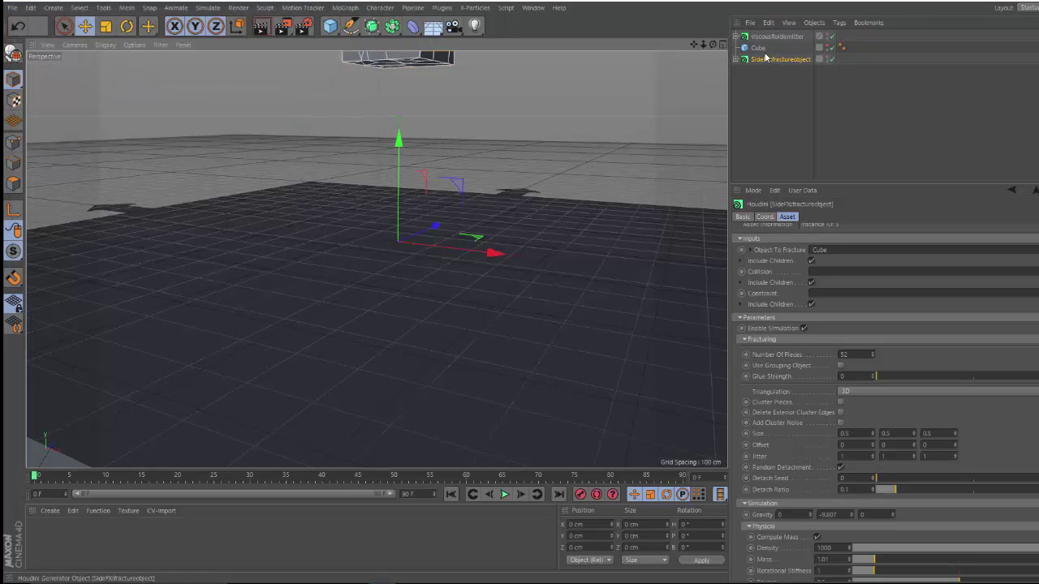
pyautogui.click(762, 51)
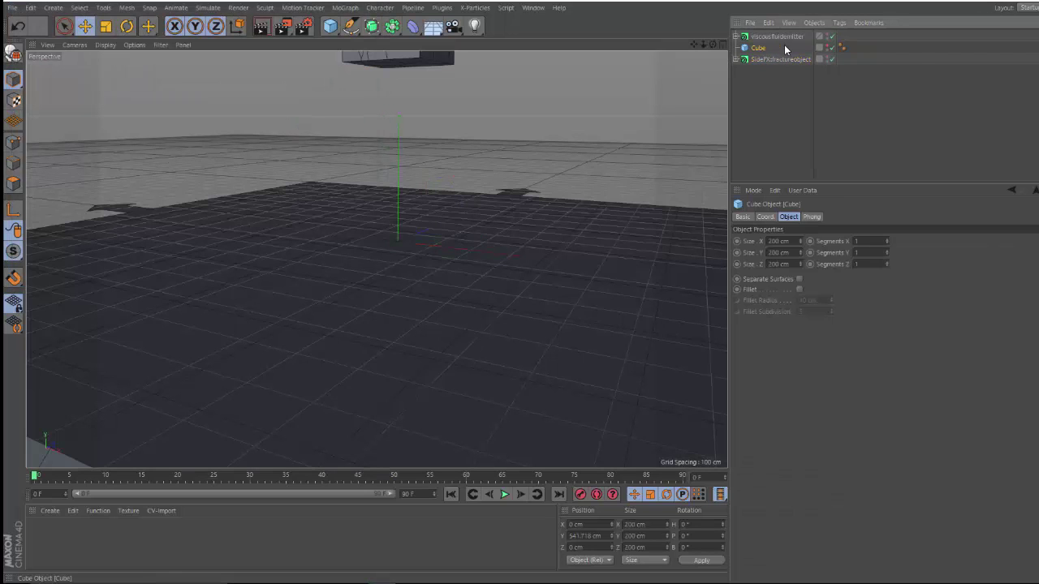
# - Delete the emitter, Cube and SideFXfractureobject from the scene
pyautogui.click(784, 37)
pyautogui.press('Delete')
pyautogui.click(768, 39)
pyautogui.press('Delete')
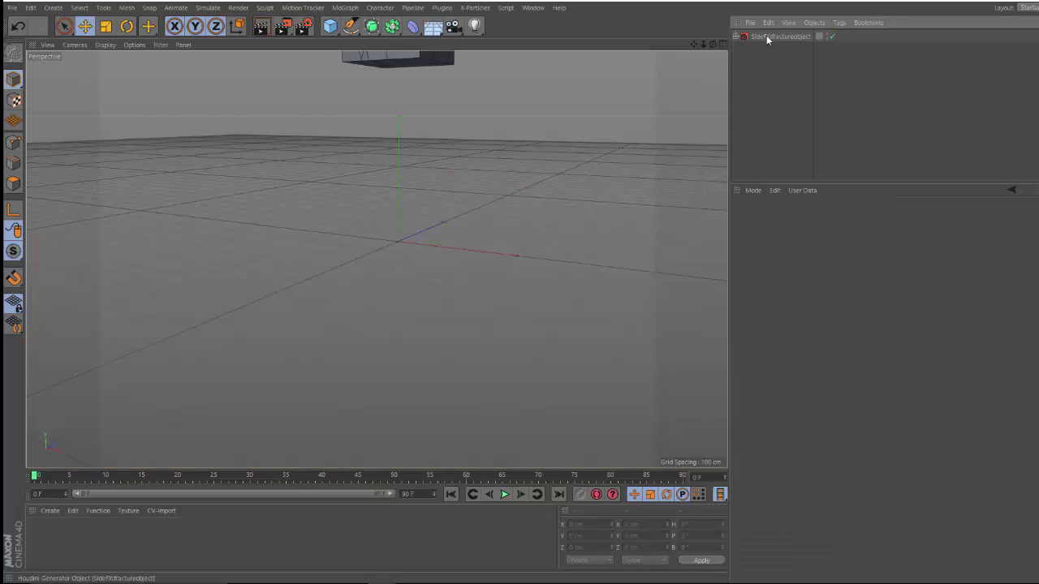
pyautogui.click(768, 38)
pyautogui.press('Delete')
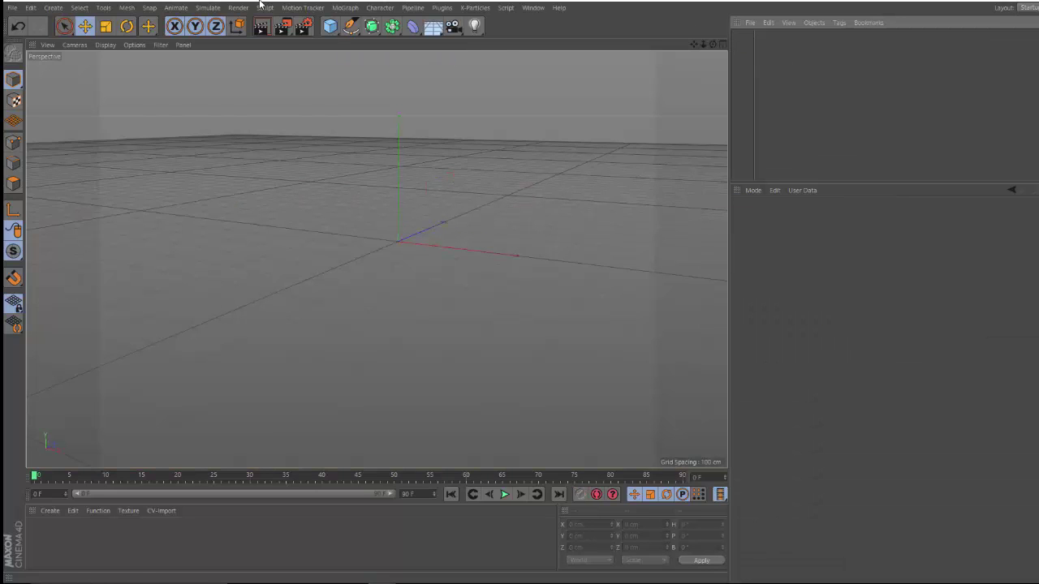
# - Reload viscousfluidemitter.hda into the empty scene via Houdini Engine > Load Asset
pyautogui.click(413, 9)
pyautogui.moveTo(436, 24)
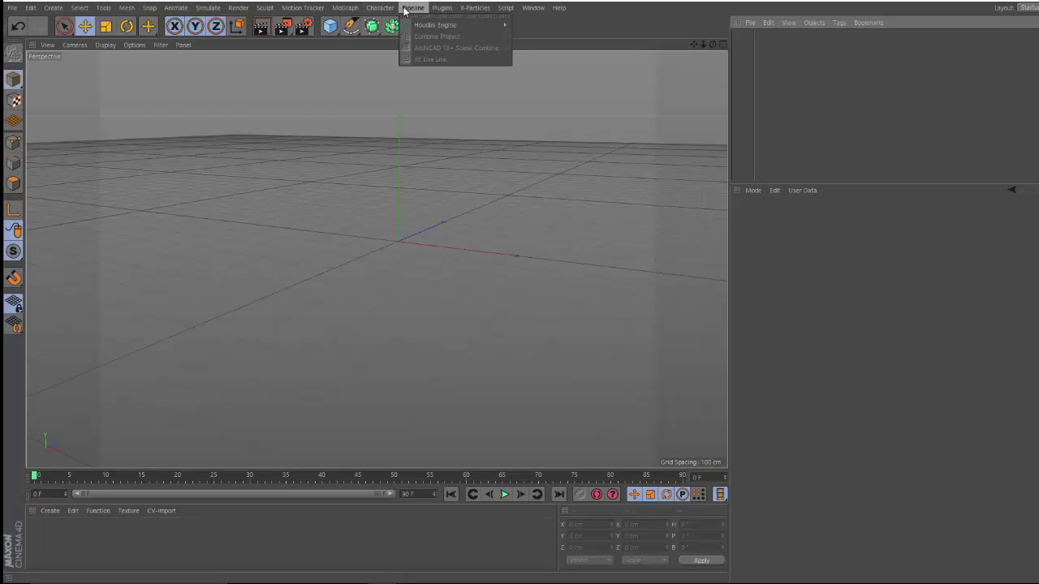
pyautogui.click(538, 44)
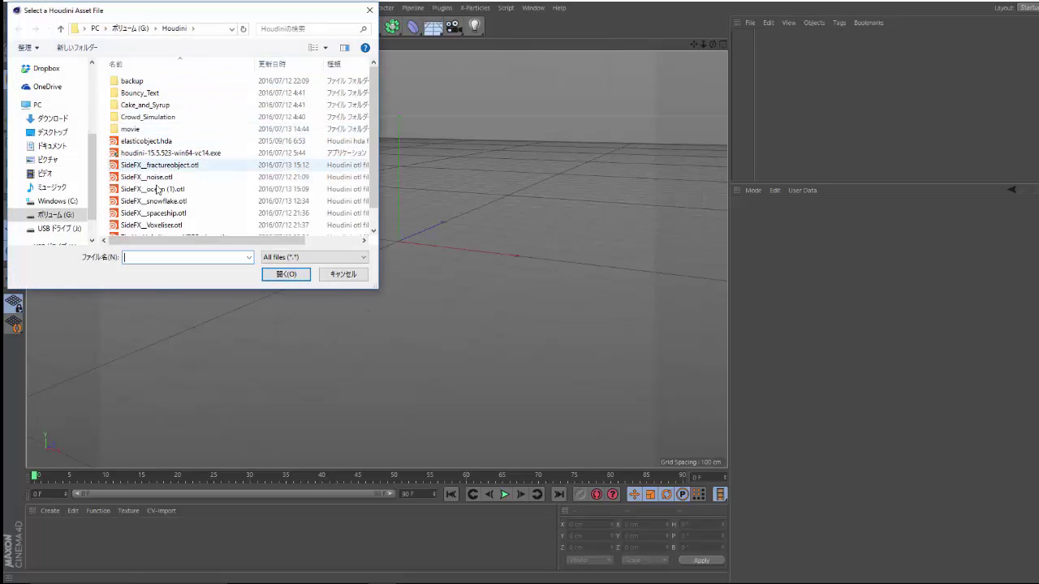
pyautogui.scroll(-1, 373, 170)
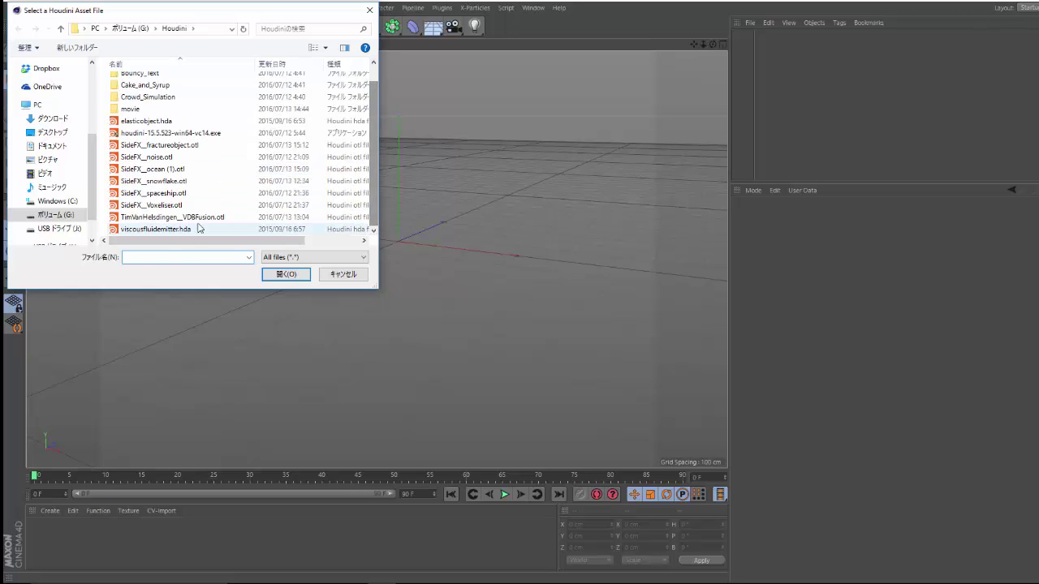
pyautogui.click(199, 229)
pyautogui.click(290, 275)
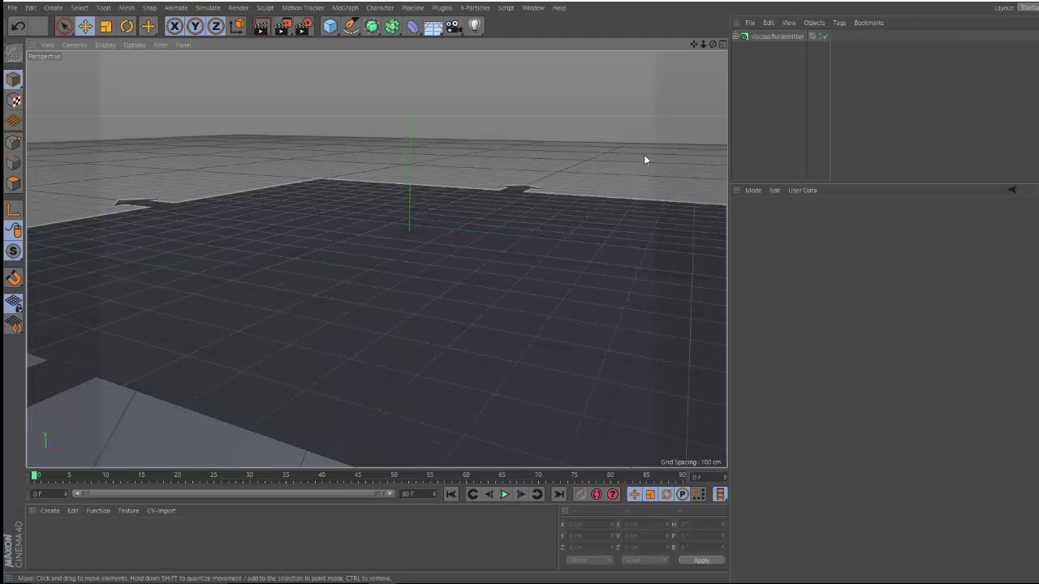
# - Zoom out and orbit to see the whole emitter box, then show viscousfluidemitter's Emitter and Collision inputs
pyautogui.scroll(-3, 412, 279)
pyautogui.scroll(-3, 412, 276)
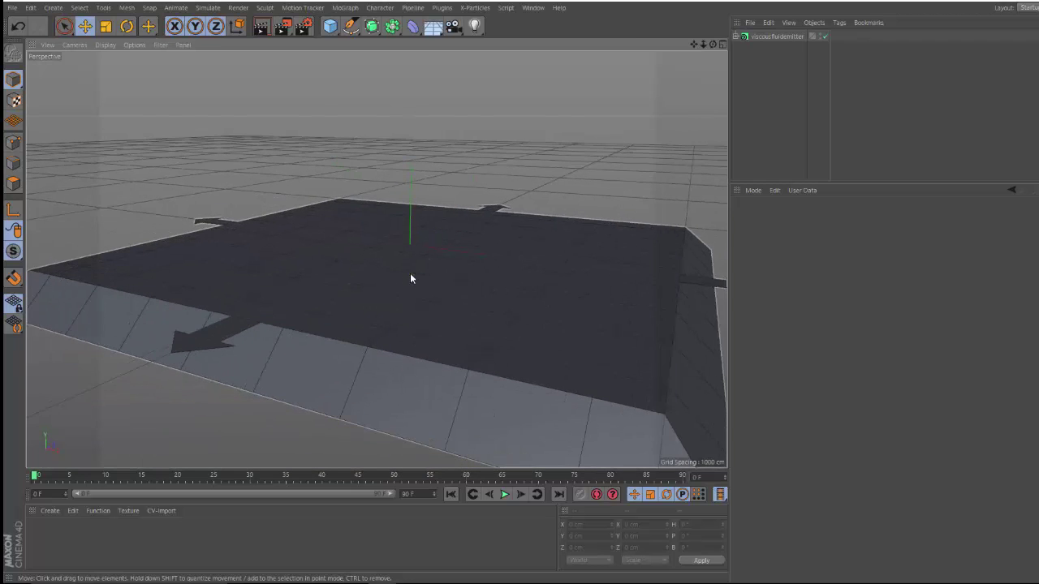
pyautogui.scroll(-2, 410, 275)
pyautogui.scroll(-3, 401, 281)
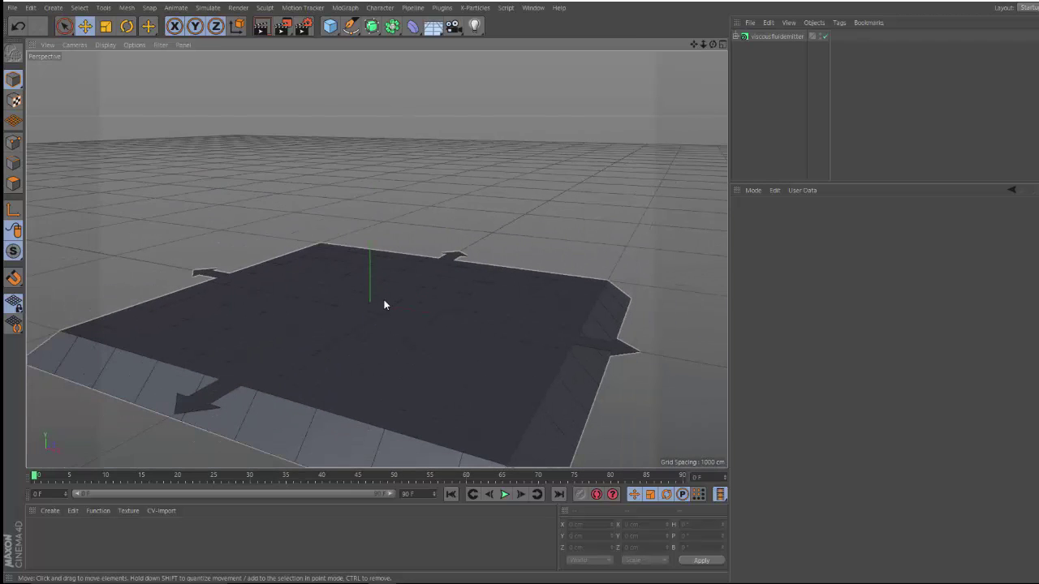
pyautogui.keyDown('alt'); pyautogui.moveTo(385, 305); pyautogui.dragTo(374, 312); pyautogui.keyUp('alt')
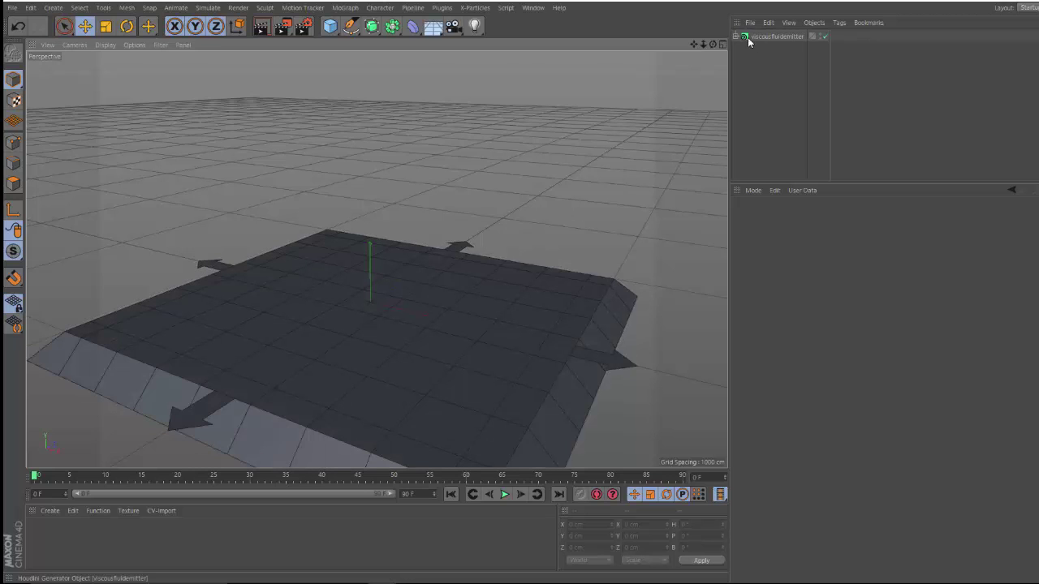
pyautogui.click(777, 37)
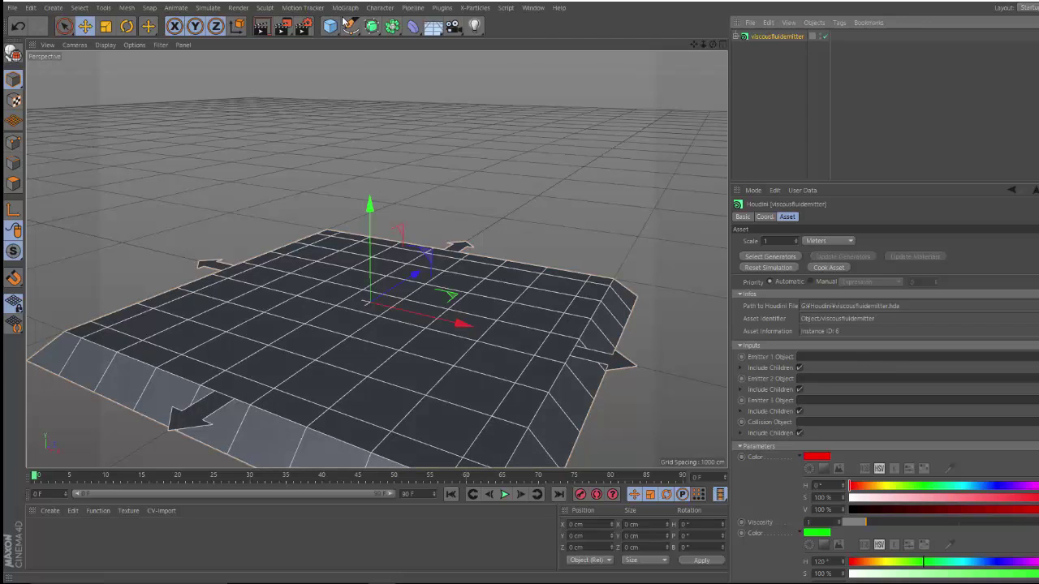
# - Add Cube and Cube.1 as Emitter 1 and 2, raising both to Y 988.394 cm
pyautogui.click(328, 26)
pyautogui.click(423, 43)
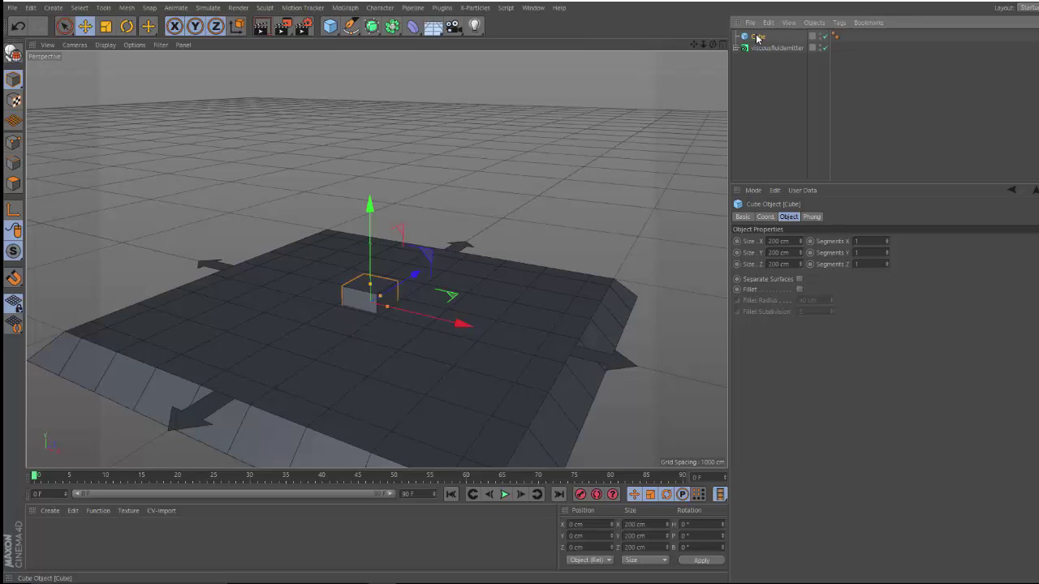
pyautogui.moveTo(757, 37); pyautogui.dragTo(773, 58)
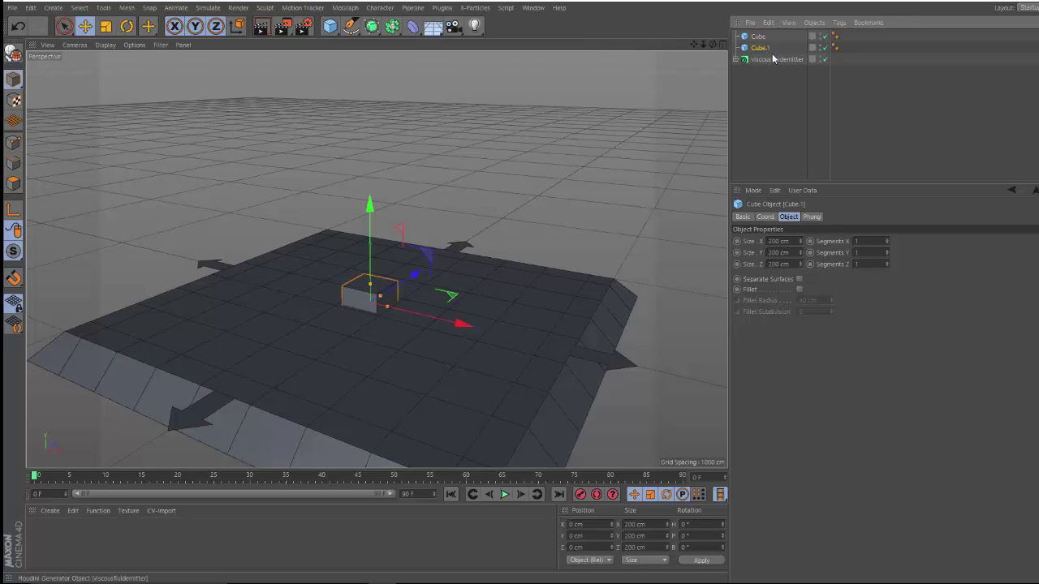
pyautogui.click(770, 61)
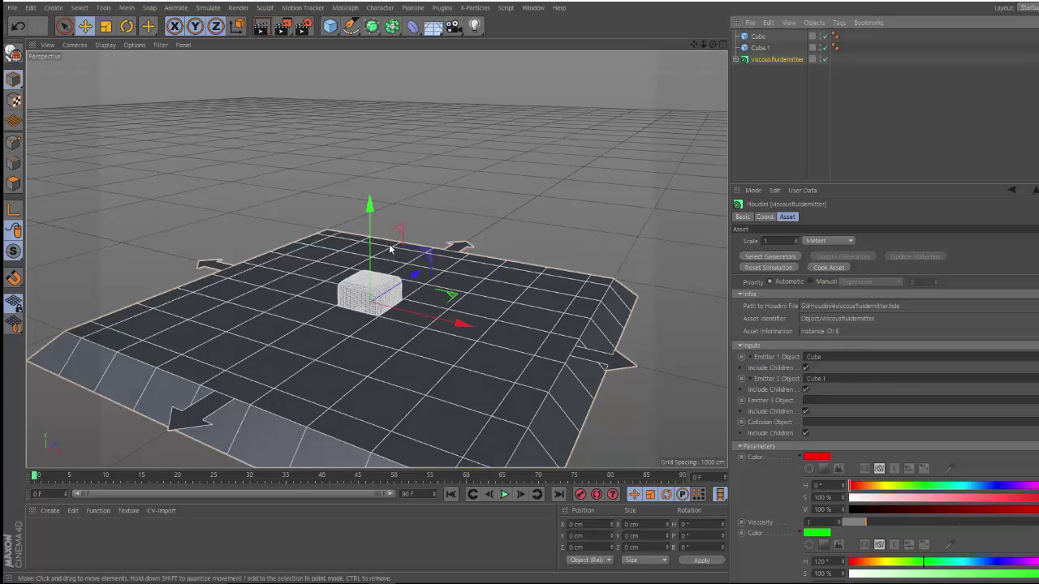
pyautogui.moveTo(752, 46); pyautogui.dragTo(750, 50)
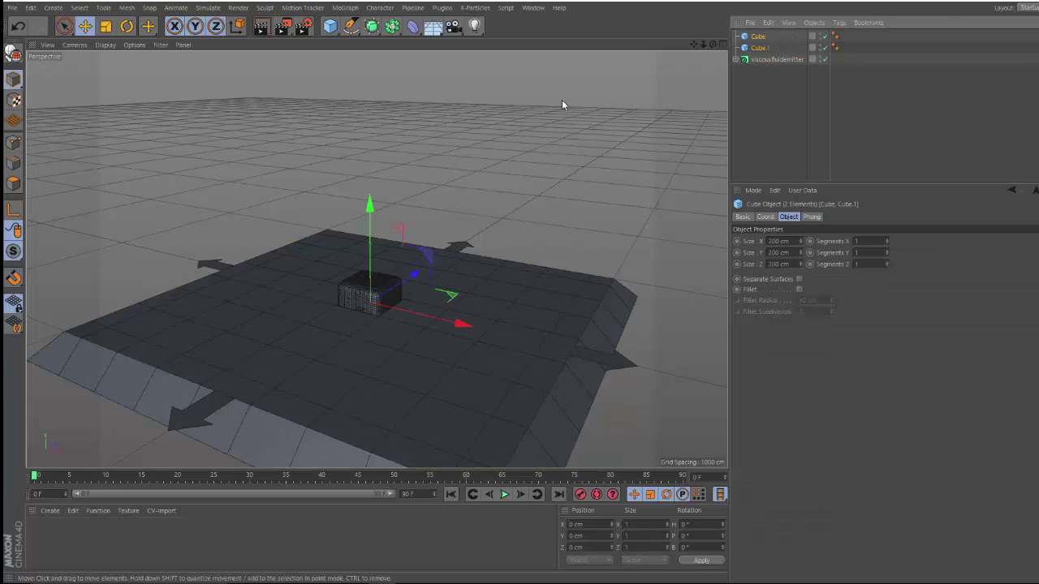
pyautogui.moveTo(371, 200); pyautogui.dragTo(370, 201)
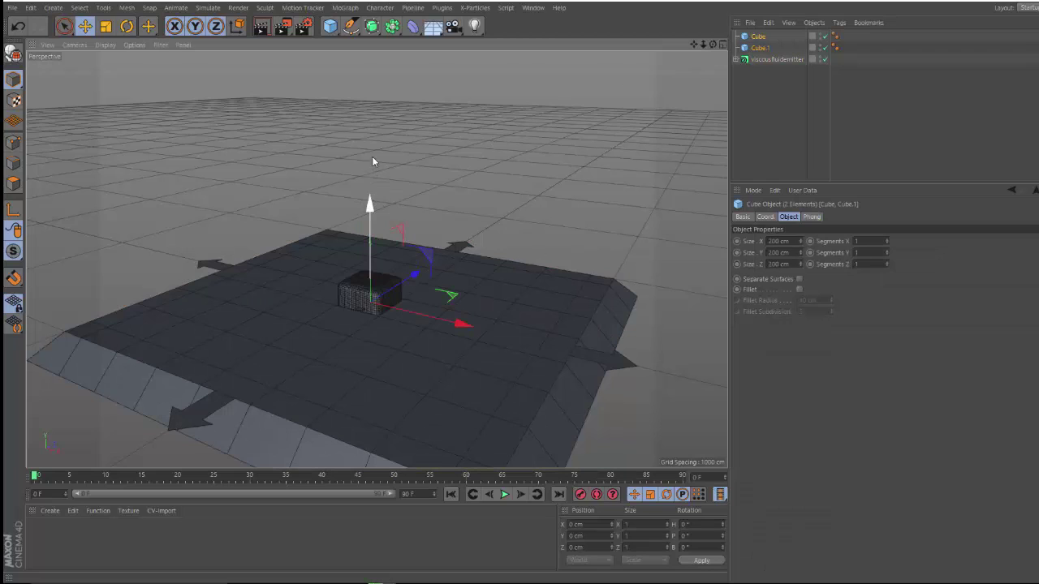
pyautogui.moveTo(372, 162); pyautogui.dragTo(370, 209)
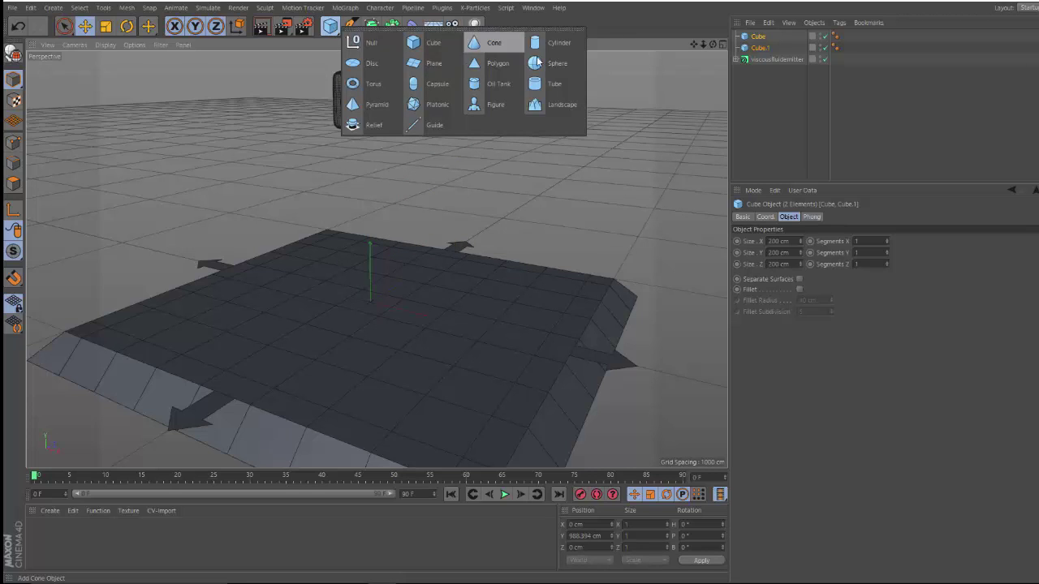
# - Add a sphere, enlarge it to 172 cm radius and lift it above the plane
pyautogui.moveTo(330, 26); pyautogui.dragTo(548, 74)
pyautogui.click(783, 106)
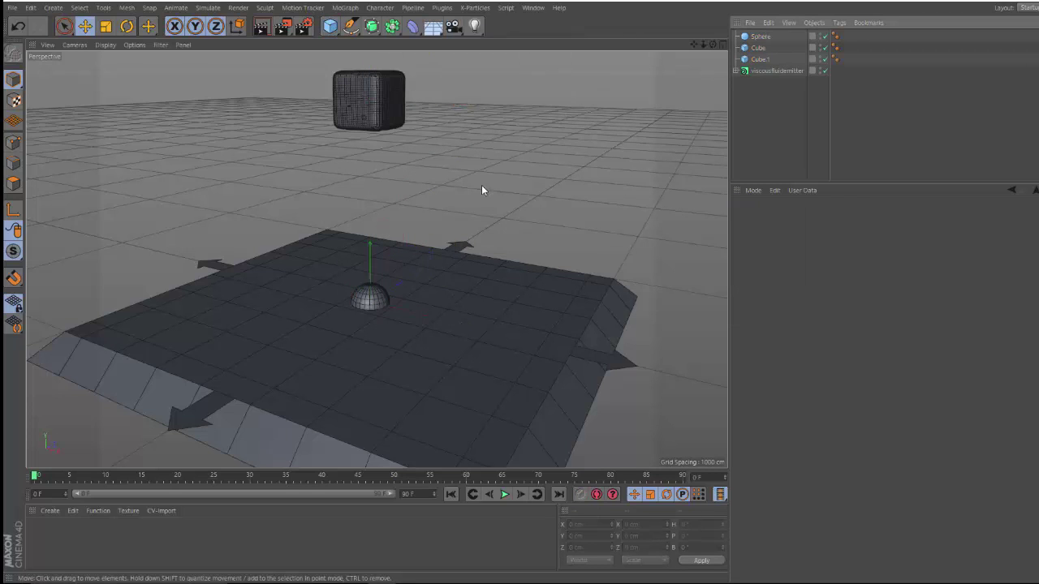
pyautogui.click(760, 36)
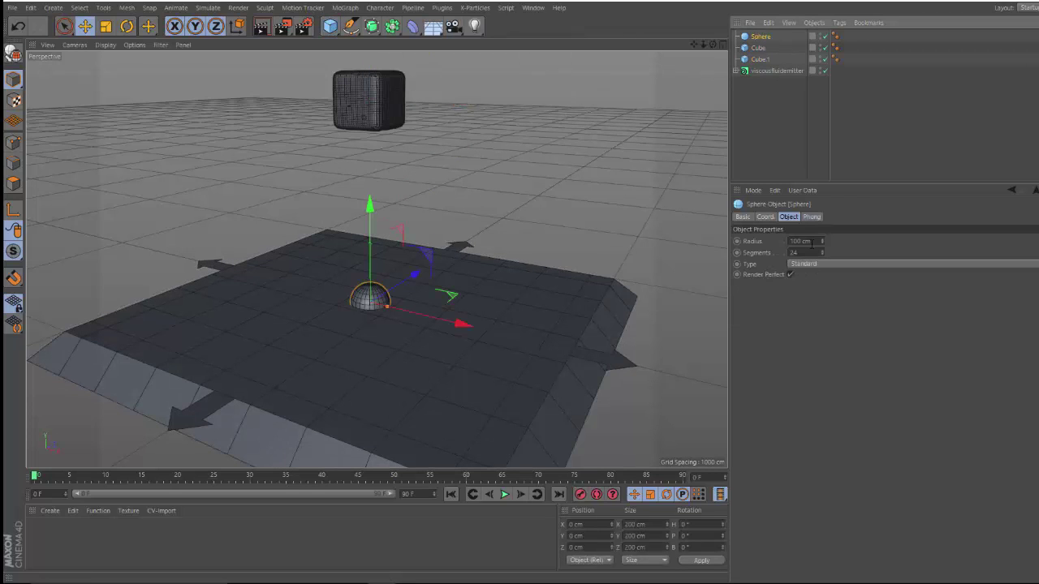
pyautogui.moveTo(822, 242); pyautogui.dragTo(822, 199)
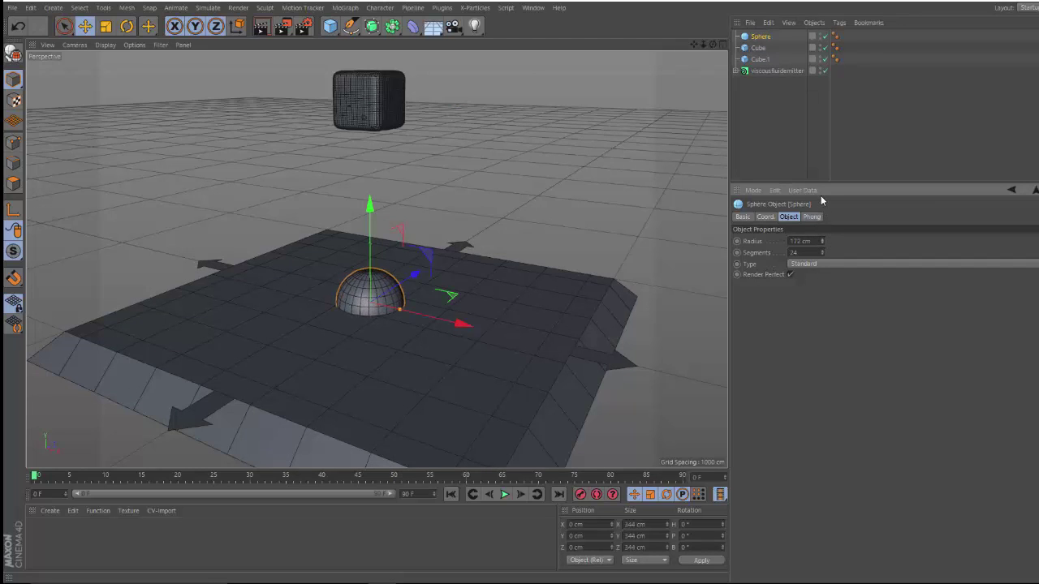
pyautogui.moveTo(368, 210); pyautogui.dragTo(370, 174)
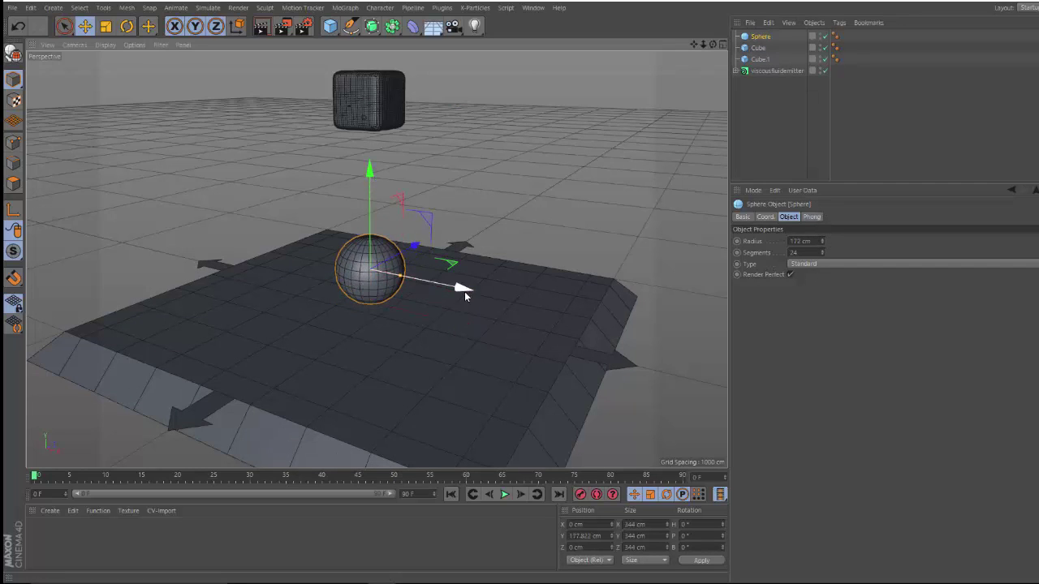
pyautogui.moveTo(464, 292); pyautogui.dragTo(489, 293)
# - Spread Cube.1 and the sphere apart and grow the sphere radius to 262 cm
pyautogui.click(766, 61)
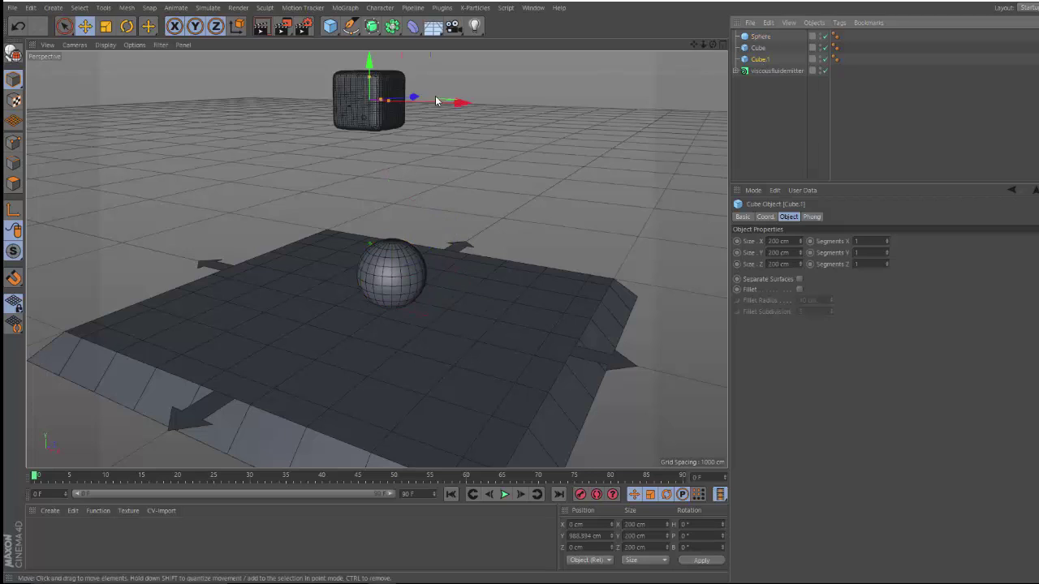
pyautogui.moveTo(489, 103)
pyautogui.mouseDown()
pyautogui.moveTo(664, 143)
pyautogui.moveTo(545, 229)
pyautogui.moveTo(578, 213)
pyautogui.mouseUp()
pyautogui.click(760, 36)
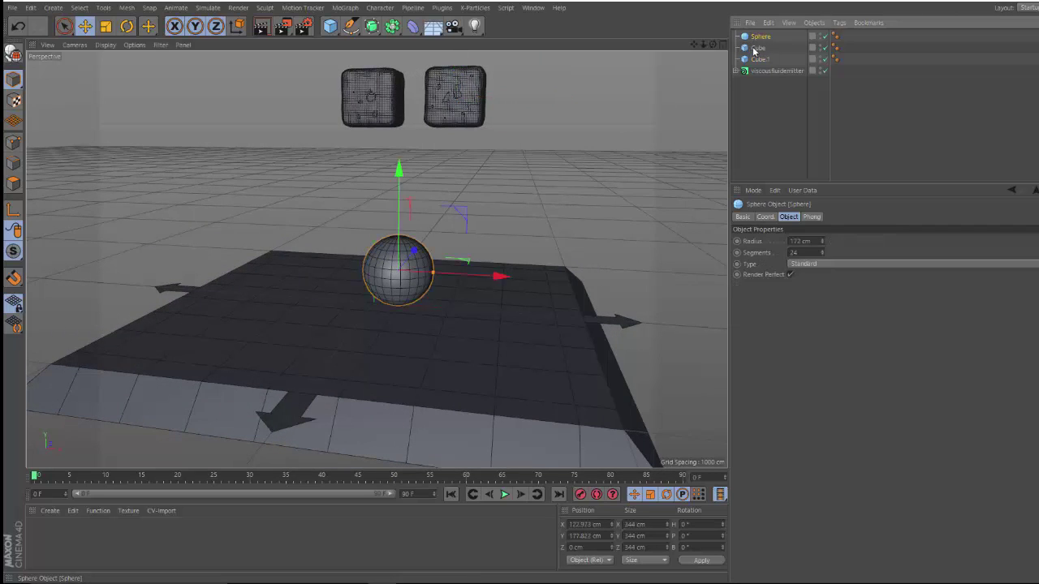
pyautogui.moveTo(497, 273); pyautogui.dragTo(508, 279)
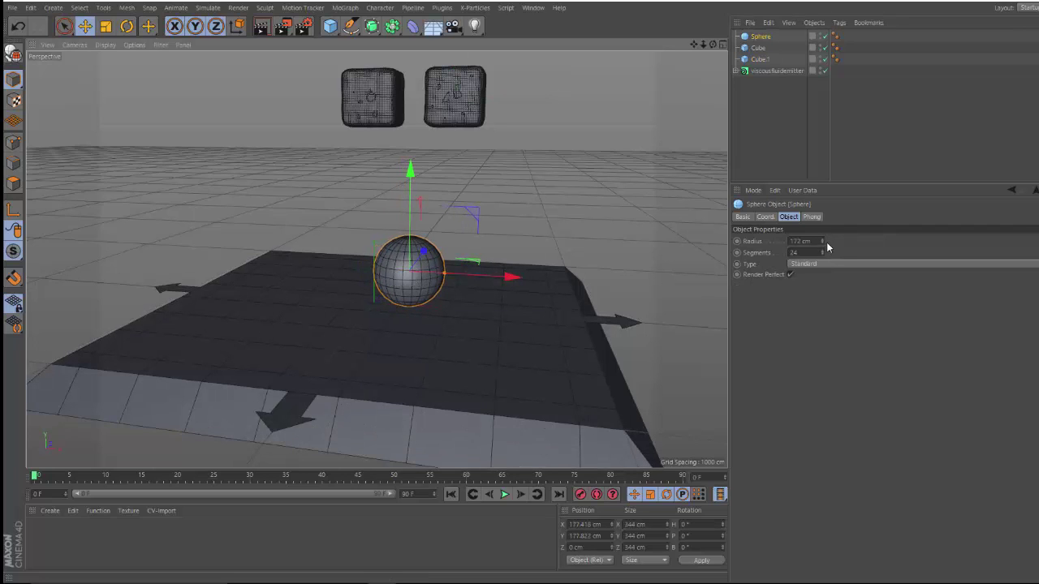
pyautogui.moveTo(822, 243); pyautogui.dragTo(824, 189)
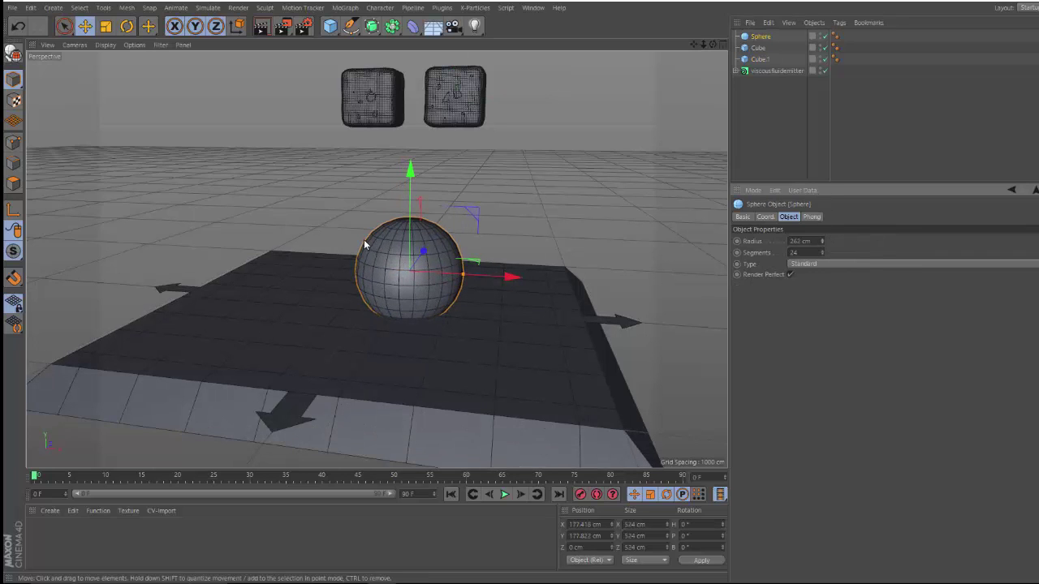
pyautogui.click(772, 72)
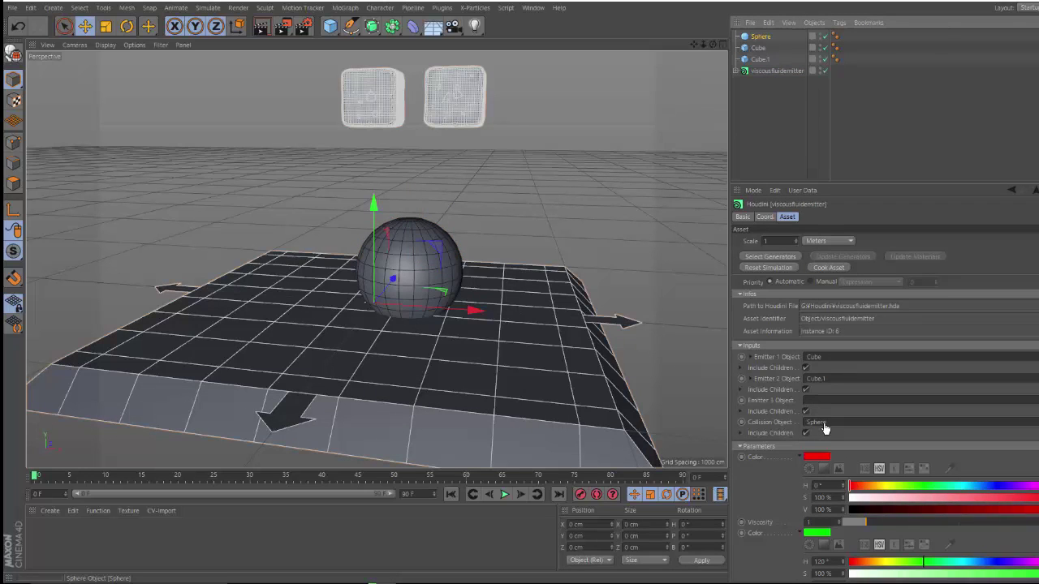
pyautogui.moveTo(824, 428); pyautogui.dragTo(824, 423)
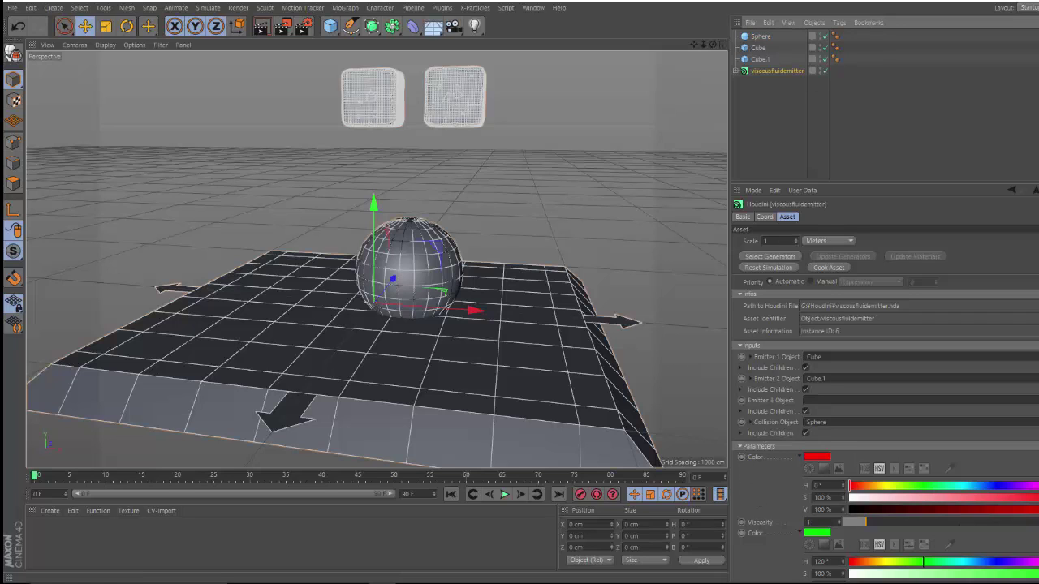
pyautogui.scroll(-4, 885, 402)
pyautogui.scroll(-1, 885, 402)
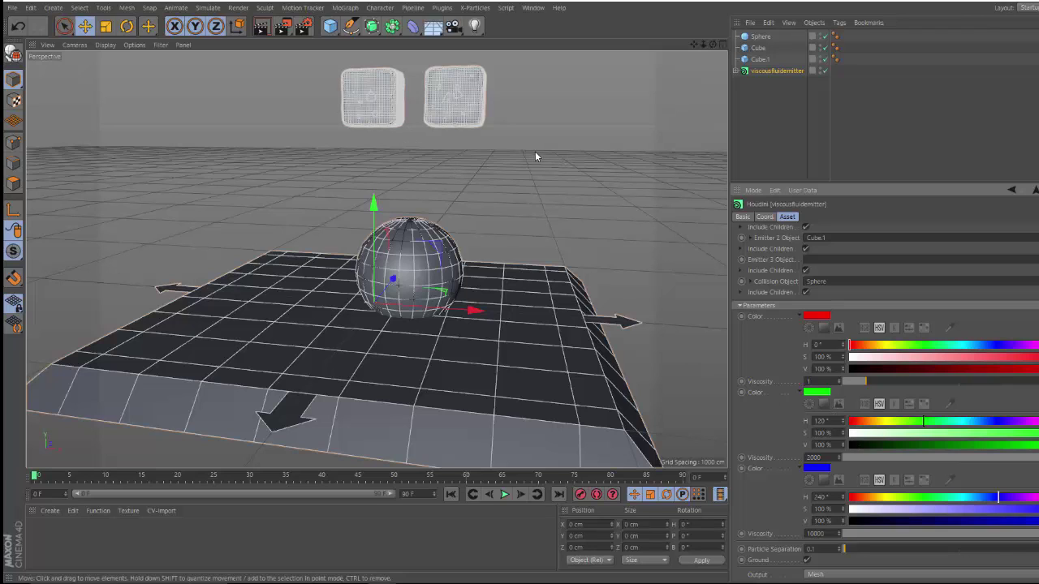
# - Play the viscous fluid simulation with the viewport in plain Gouraud Shading
pyautogui.click(505, 495)
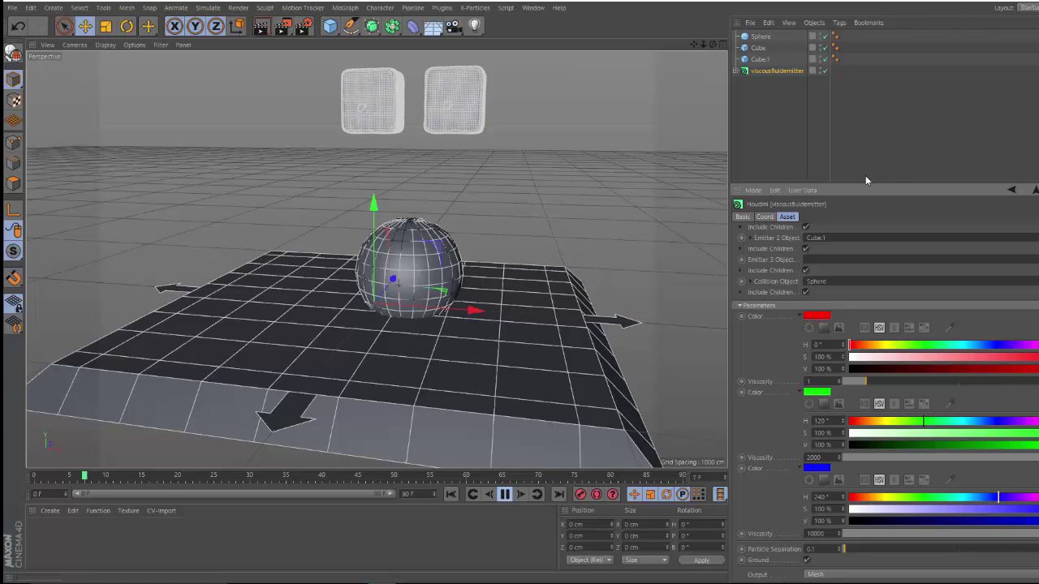
pyautogui.click(885, 115)
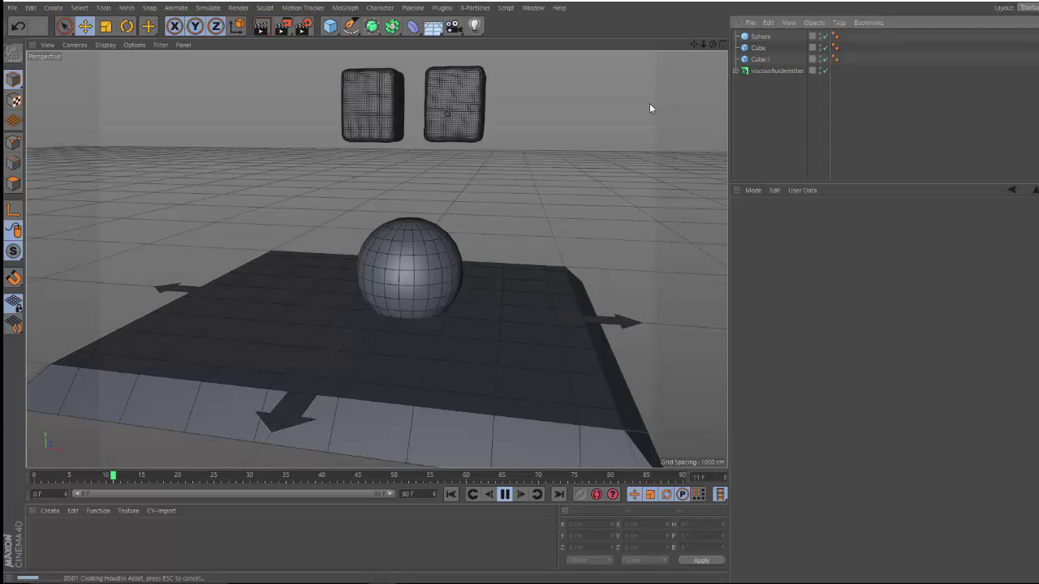
pyautogui.click(100, 44)
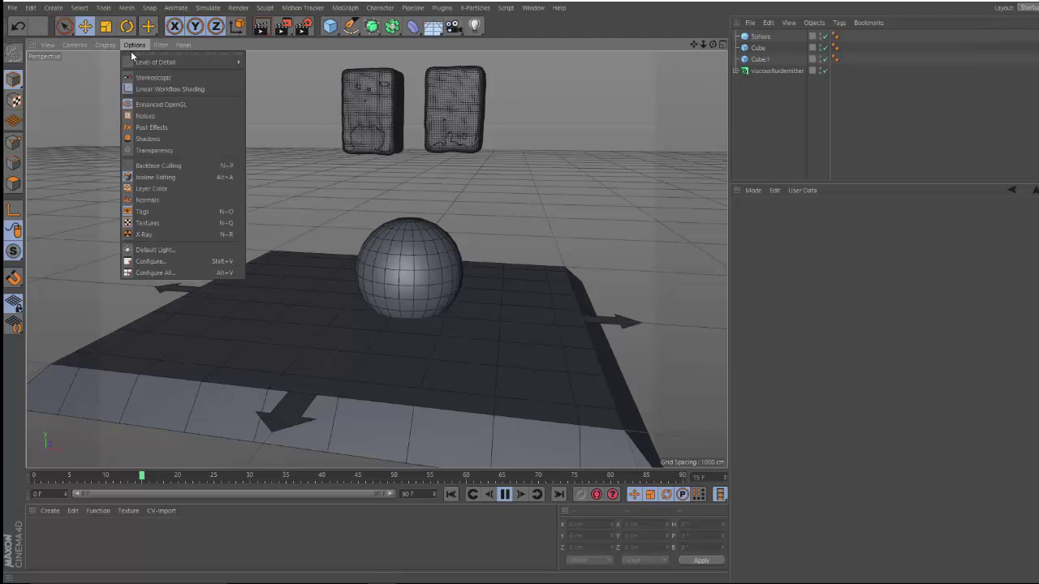
pyautogui.click(112, 62)
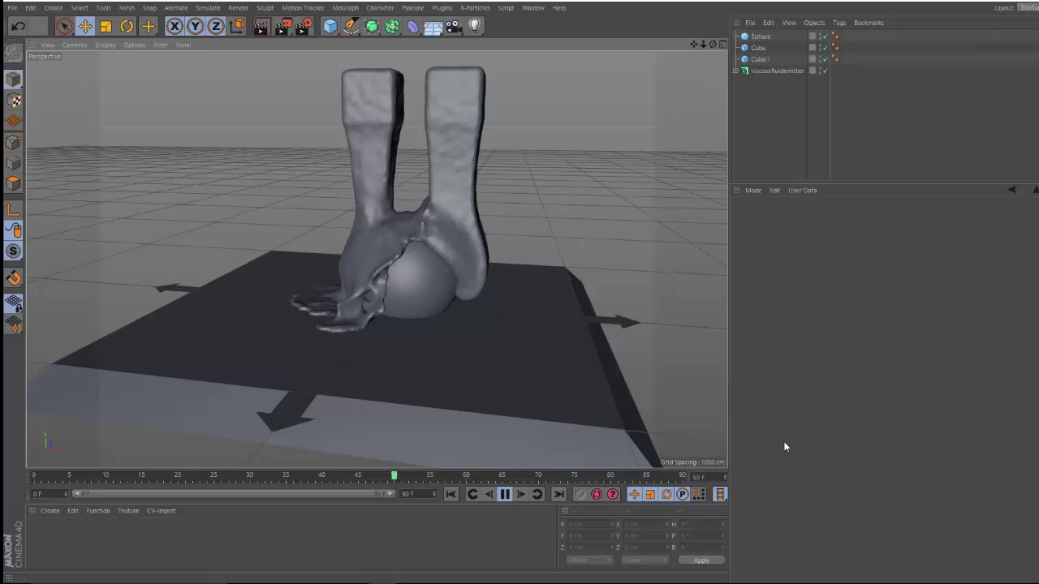
# - Stop the simulation at frame 51 and drag Visualize > Materials > Liquid > Olive Oil onto the fluid
pyautogui.click(505, 493)
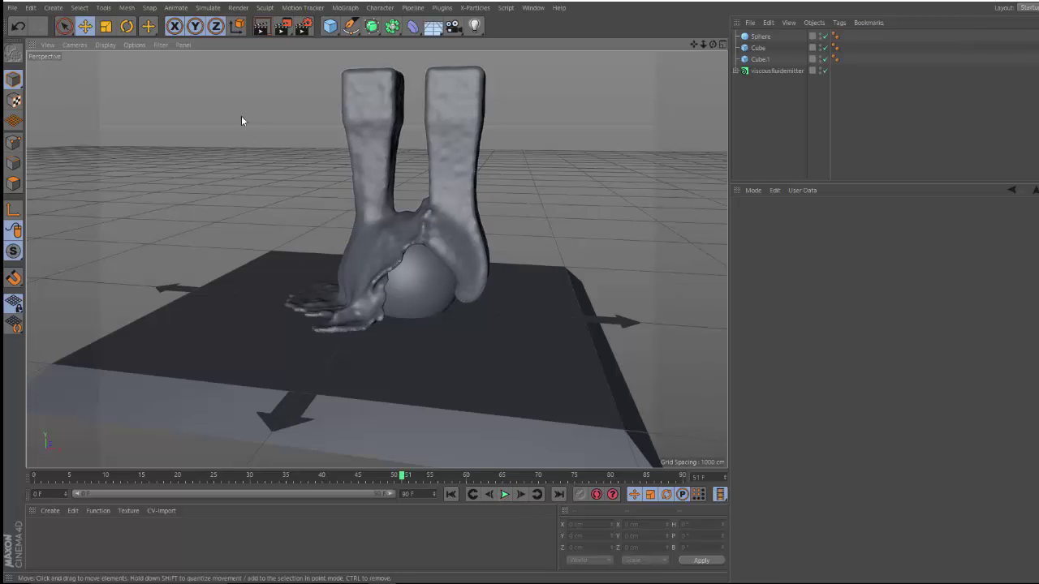
pyautogui.click(261, 27)
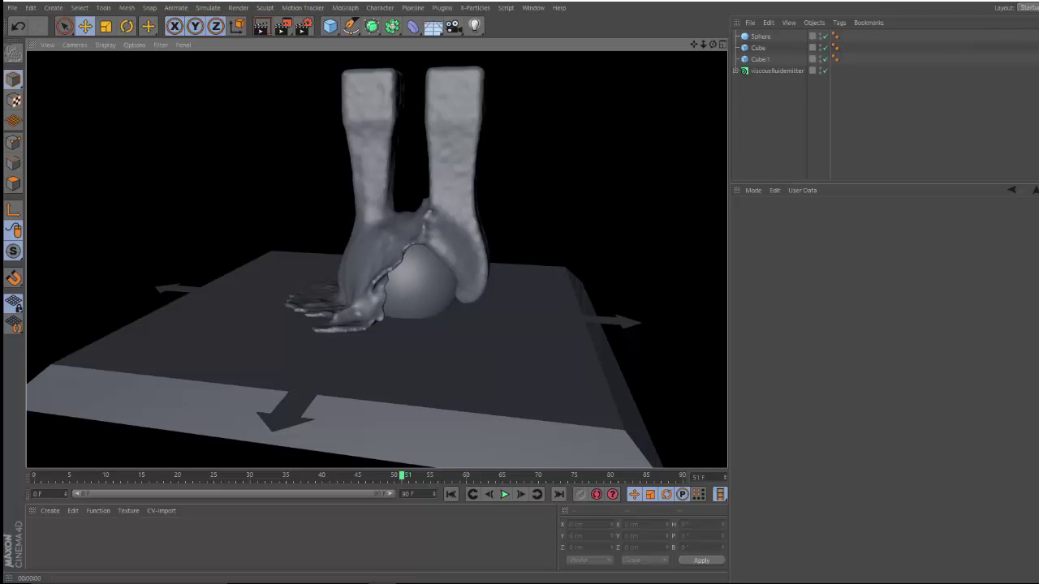
pyautogui.hotkey('shift', 'F8')
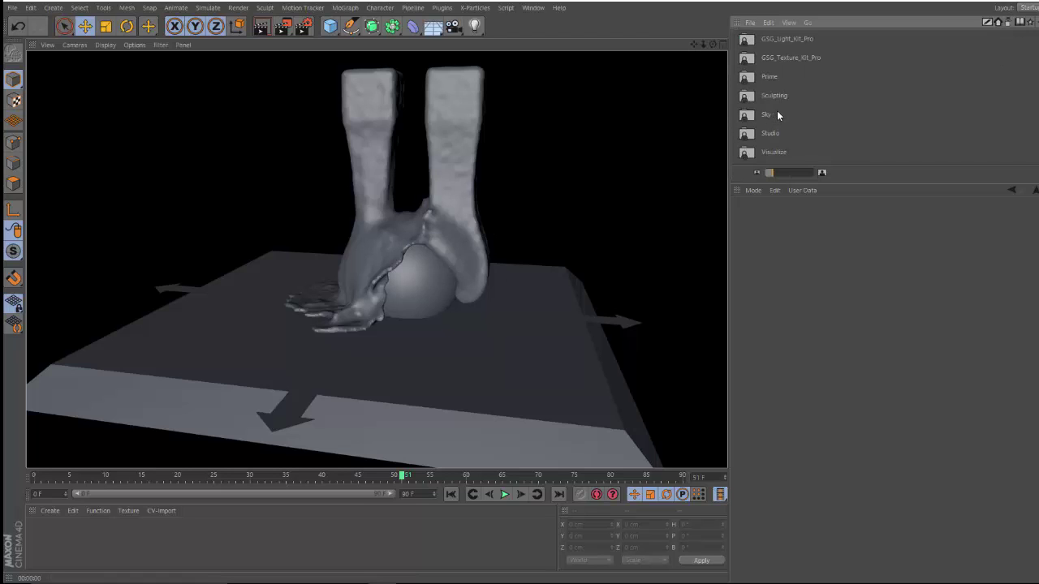
pyautogui.click(775, 154)
pyautogui.doubleClick(775, 154)
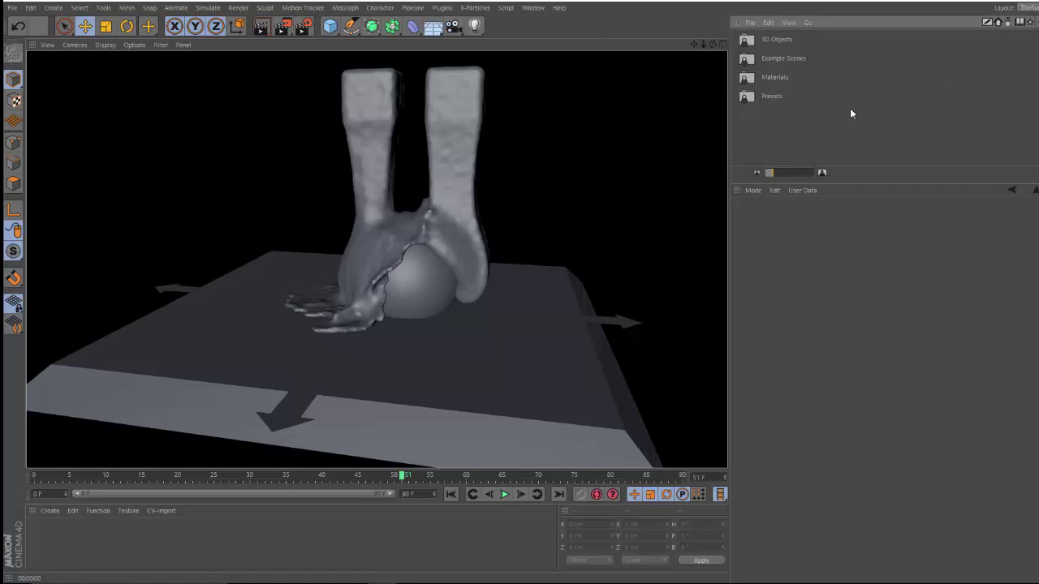
pyautogui.doubleClick(772, 77)
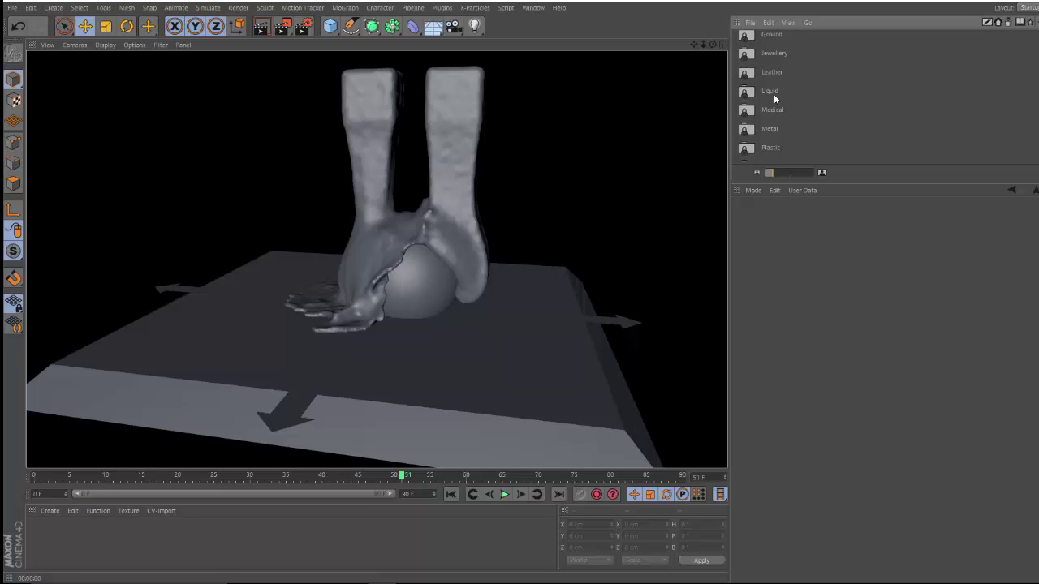
pyautogui.doubleClick(773, 92)
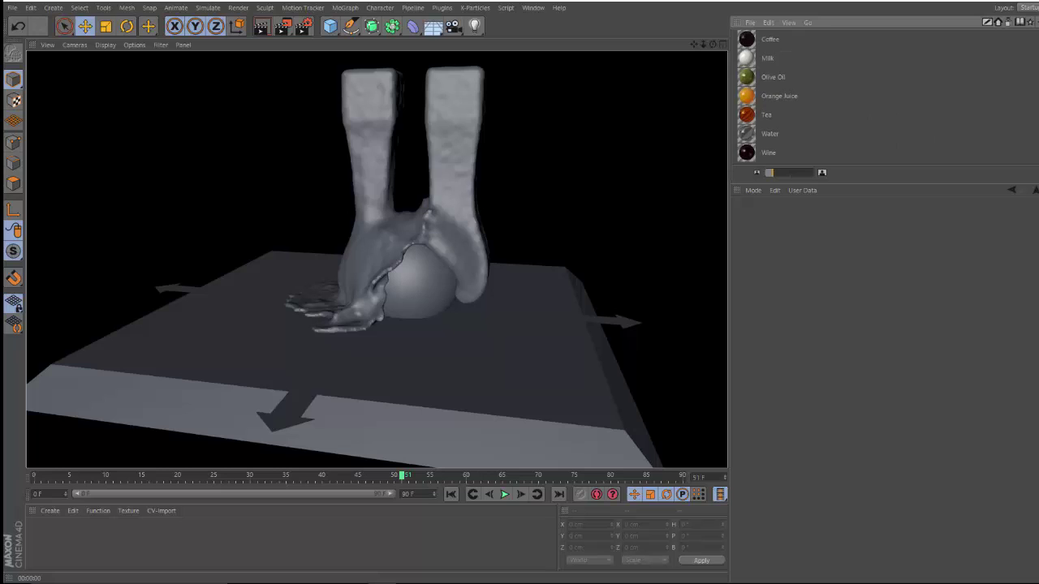
pyautogui.click(771, 78)
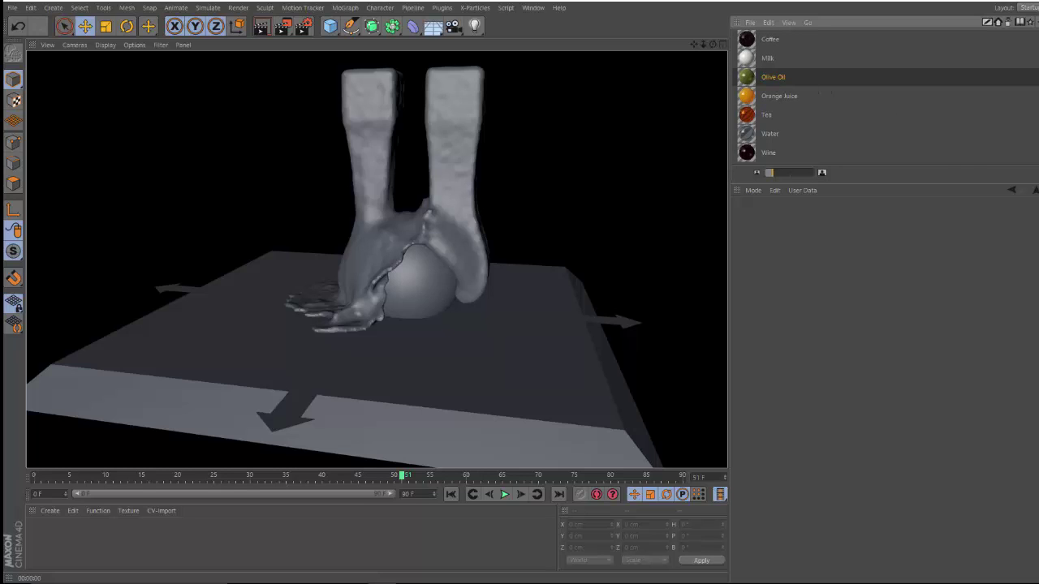
pyautogui.moveTo(755, 78); pyautogui.dragTo(601, 186)
pyautogui.moveTo(378, 177); pyautogui.dragTo(363, 173)
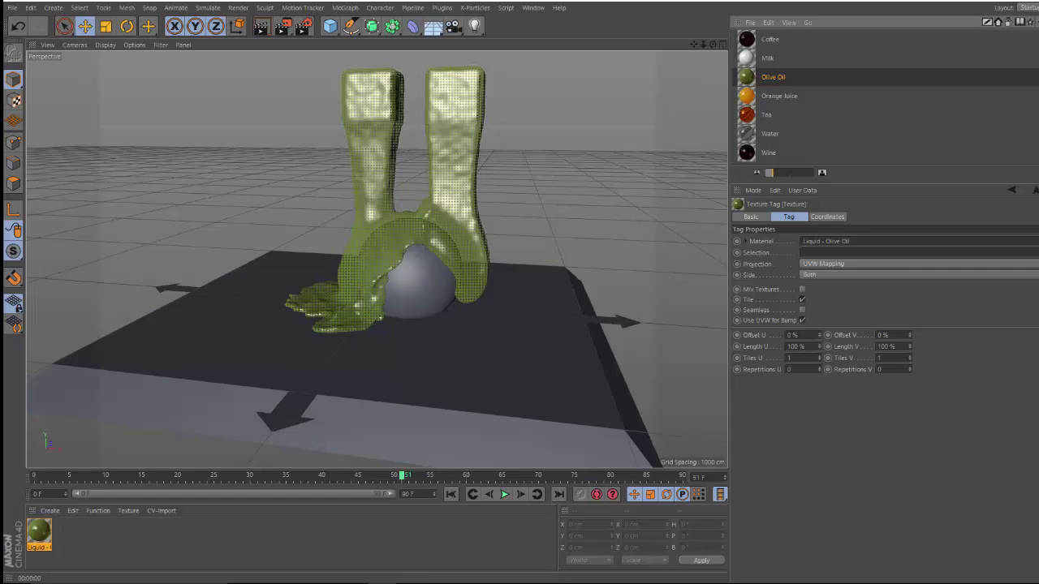
# - Render frame 51 from the Object Manager, showing green olive-oil fluid, then open the Plugins menu
pyautogui.click(1037, 40)
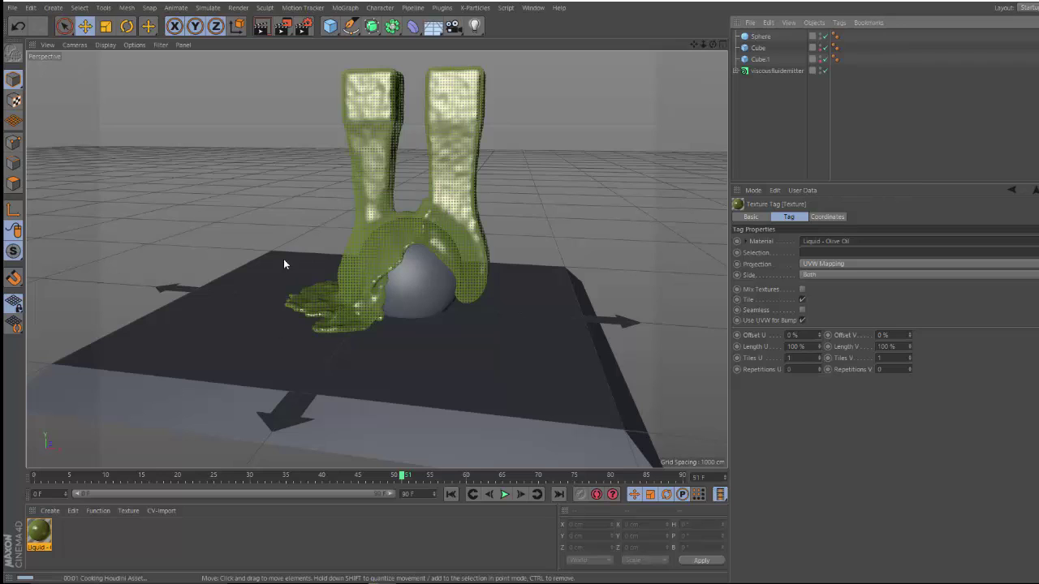
pyautogui.click(262, 26)
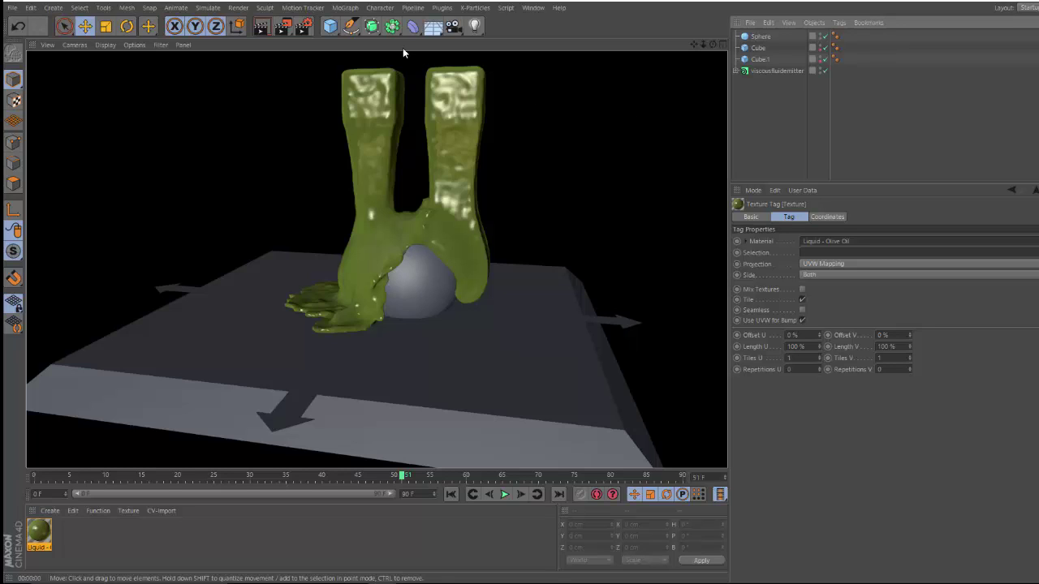
pyautogui.click(441, 8)
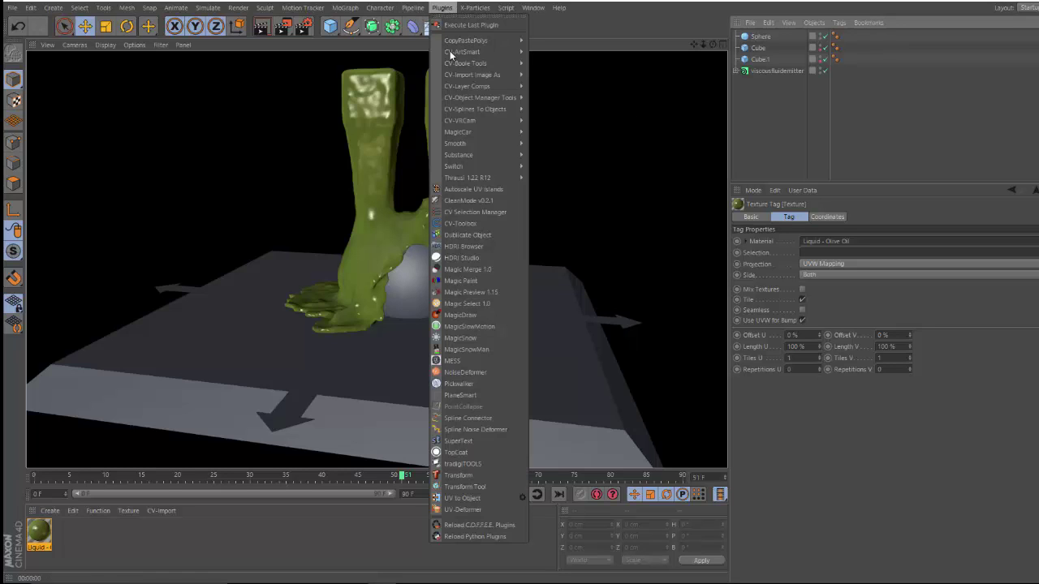
# - Add an HDRI Studio rig with floor and background turned off, then render a preview
pyautogui.click(459, 262)
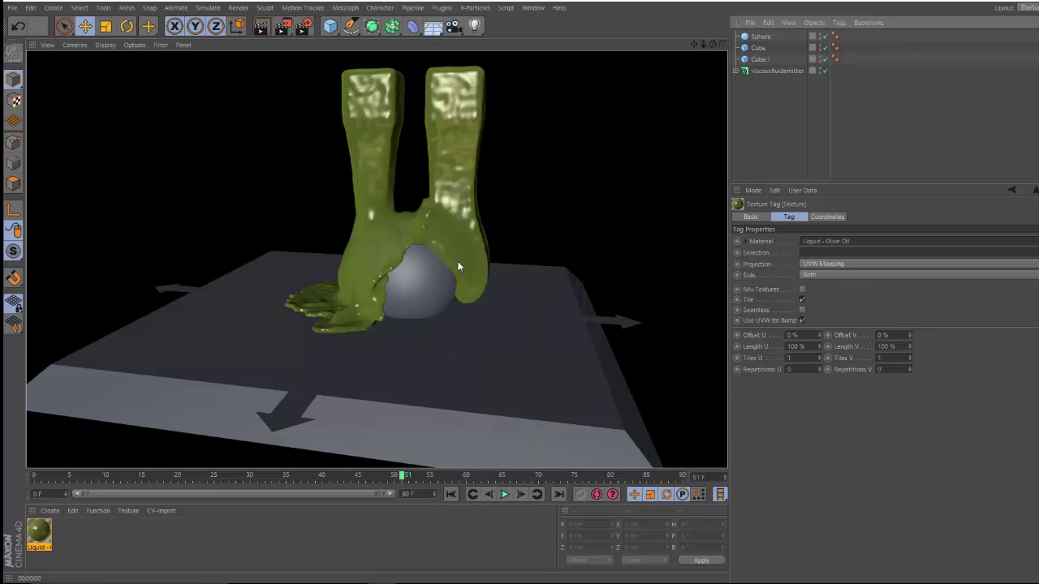
pyautogui.click(986, 217)
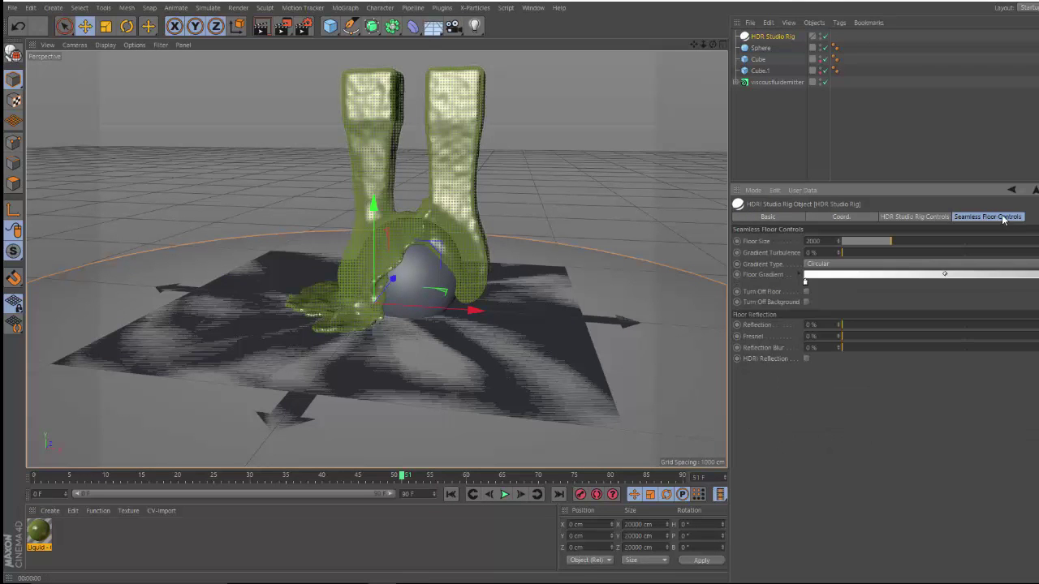
pyautogui.click(806, 291)
pyautogui.click(806, 302)
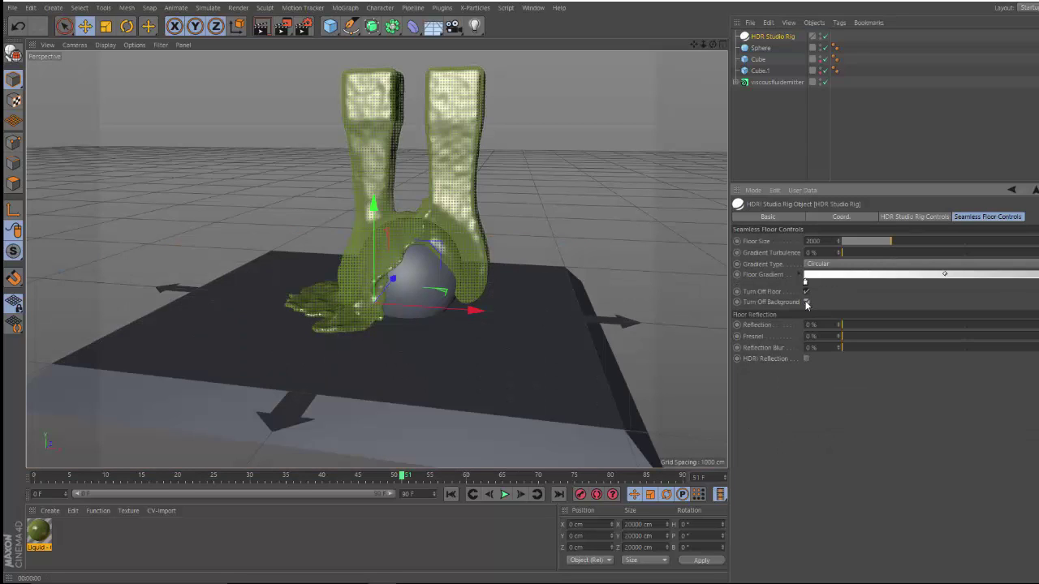
pyautogui.click(263, 30)
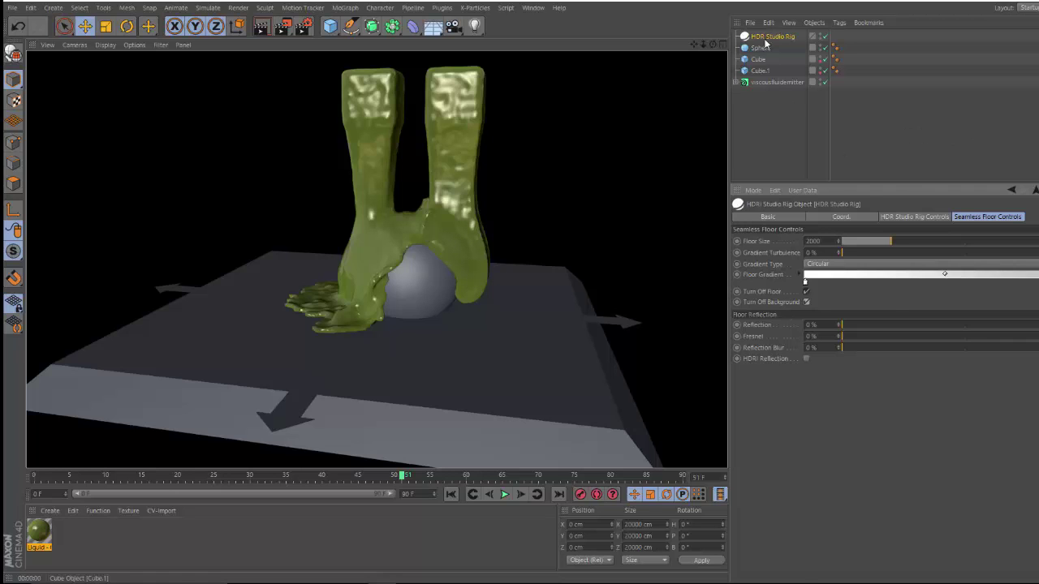
# - Select viscousfluidemitter and view the Pipeline > Houdini Engine menu
pyautogui.click(777, 82)
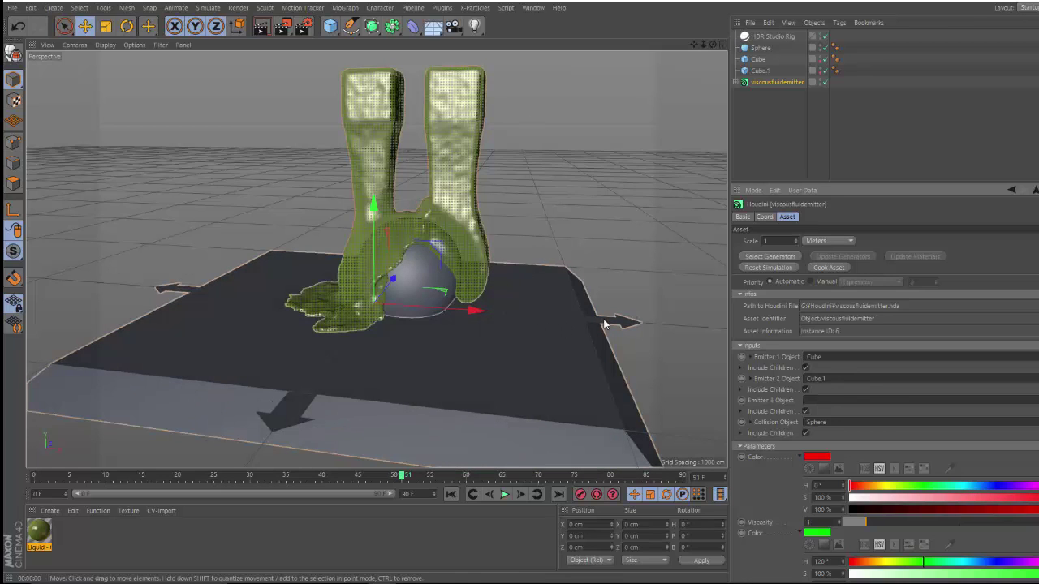
pyautogui.click(412, 7)
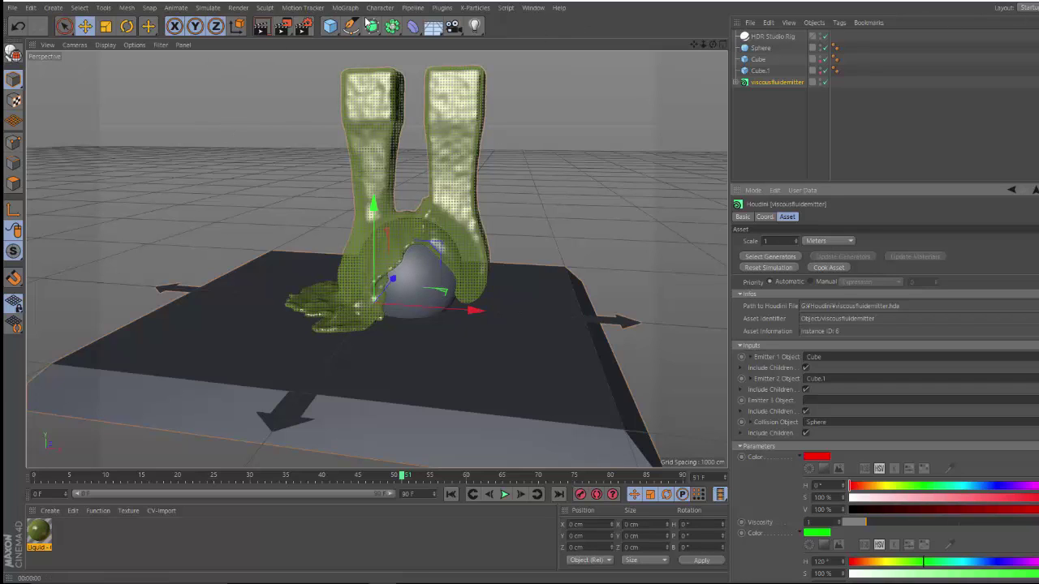
pyautogui.click(412, 8)
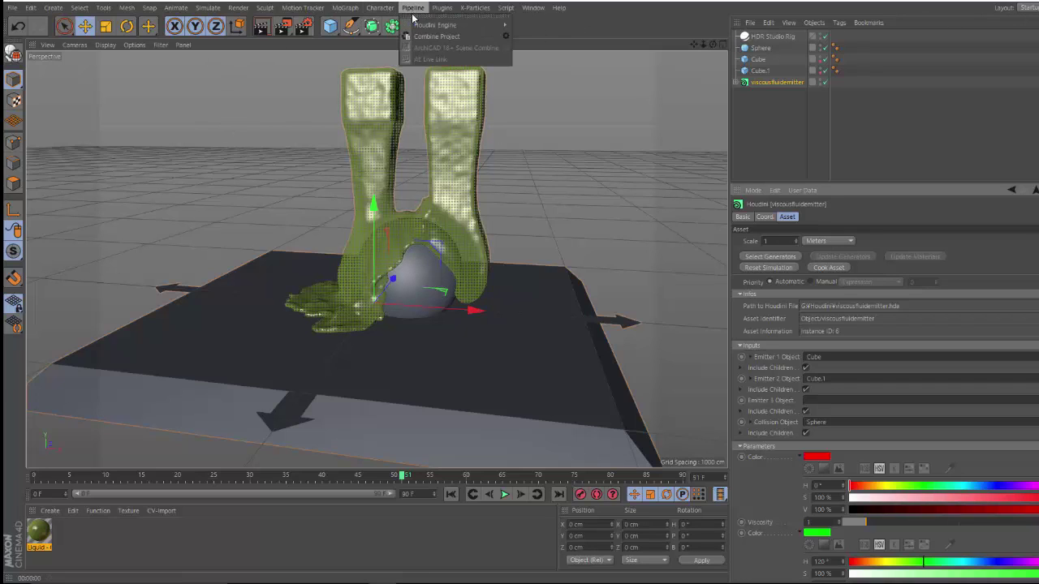
pyautogui.moveTo(436, 25)
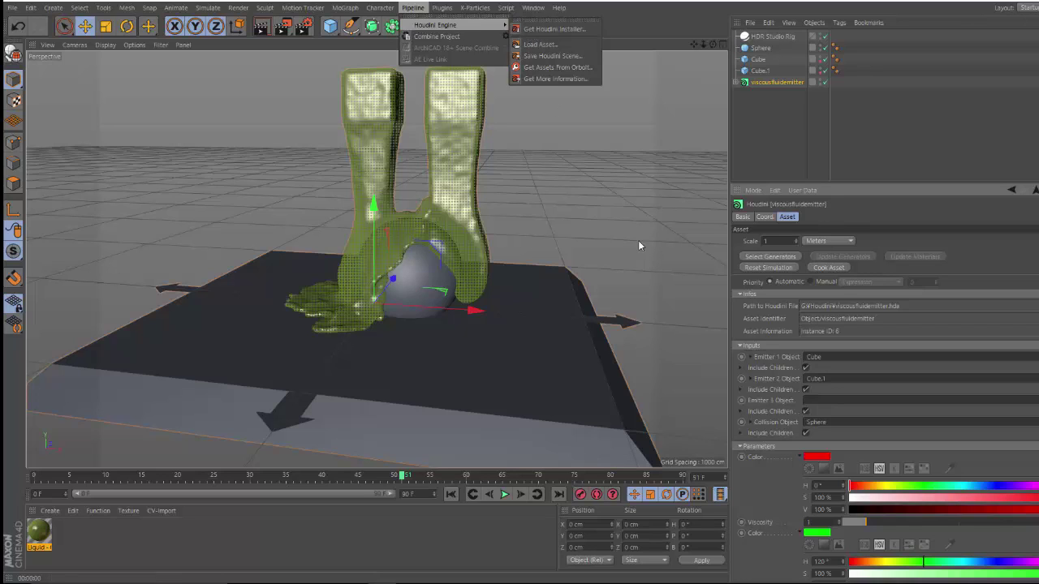
# - Glance at the Help menu, then click the viewport to dismiss all menus
pyautogui.click(559, 7)
pyautogui.click(643, 128)
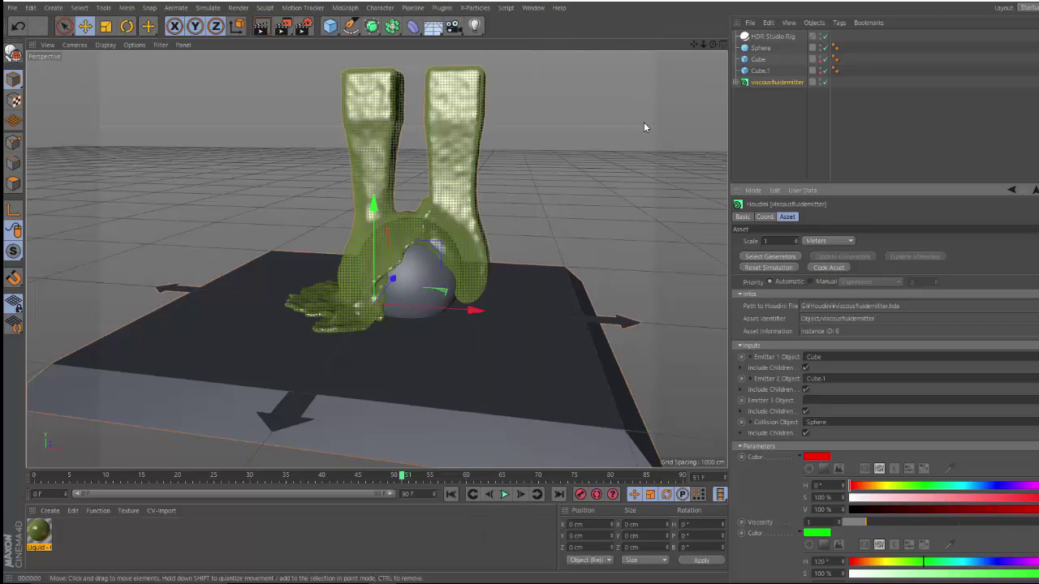